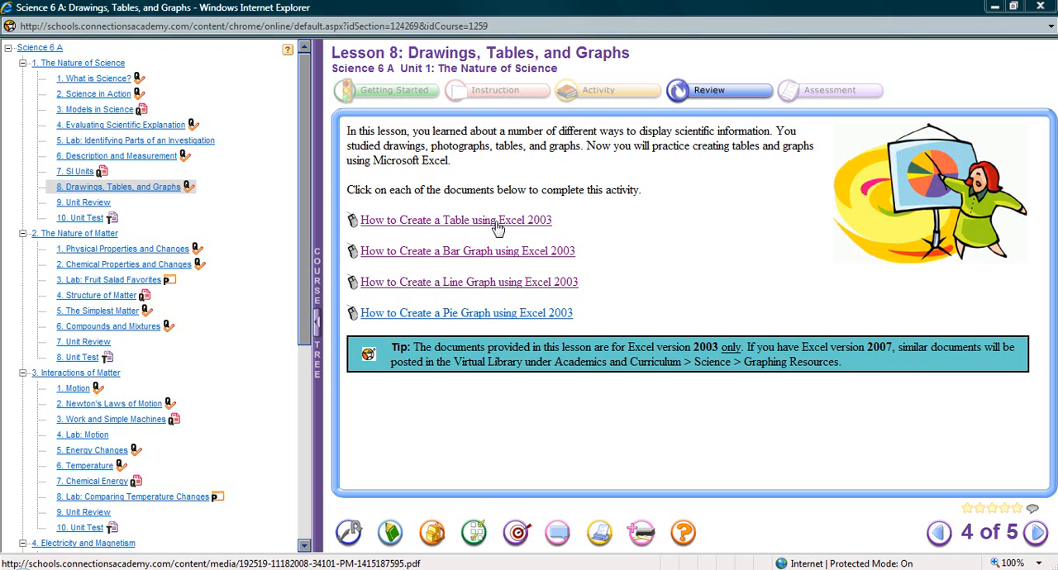
Open the "How to Create a Table using Excel 2003" document and widen its window to the screen edge.
click(498, 222)
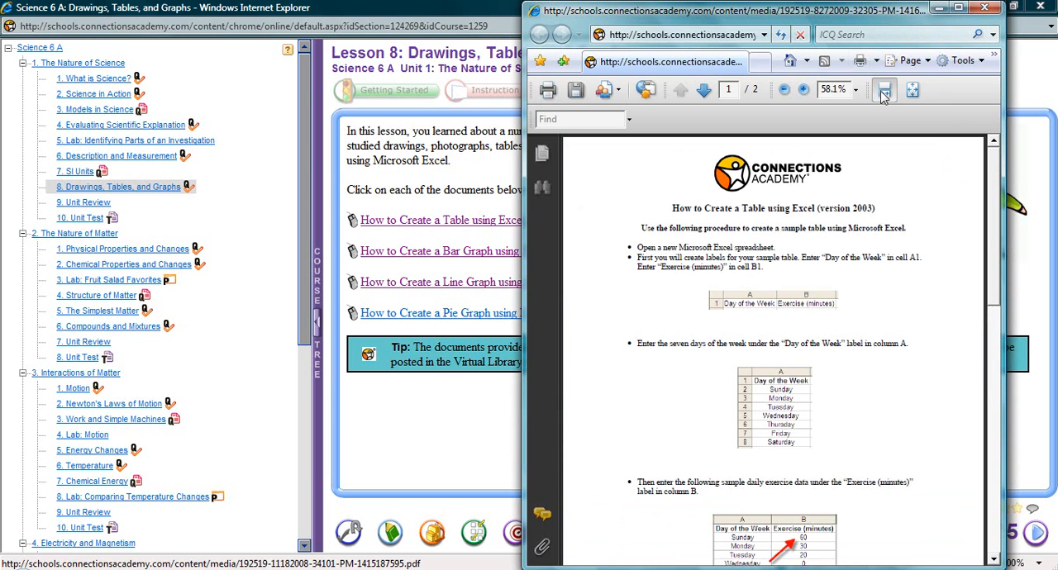
drag(1002, 158, 1056, 158)
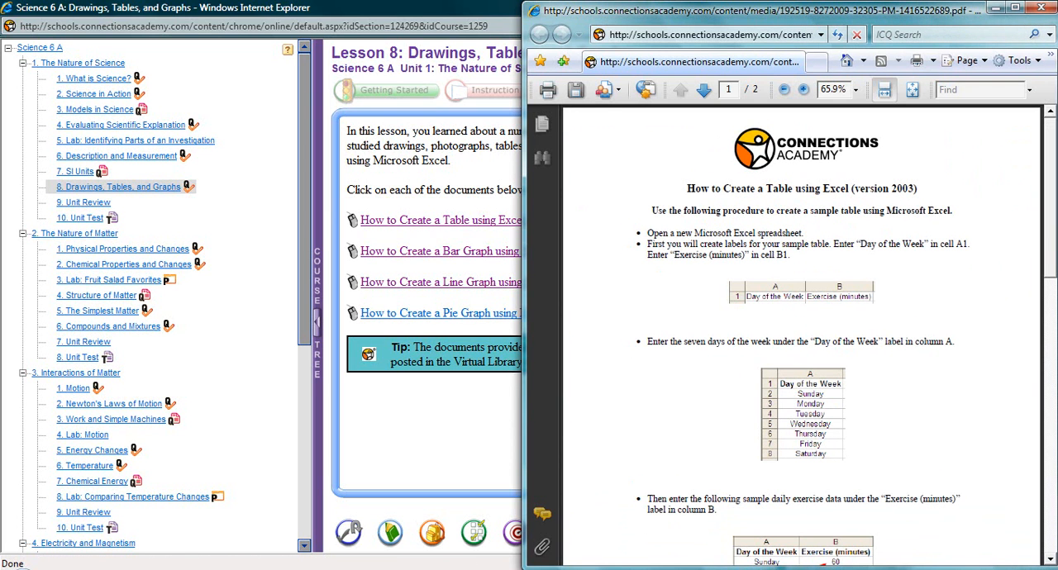
Launch OpenOffice.org Calc and fit its restored window at full height beside the instruction document.
click(24, 569)
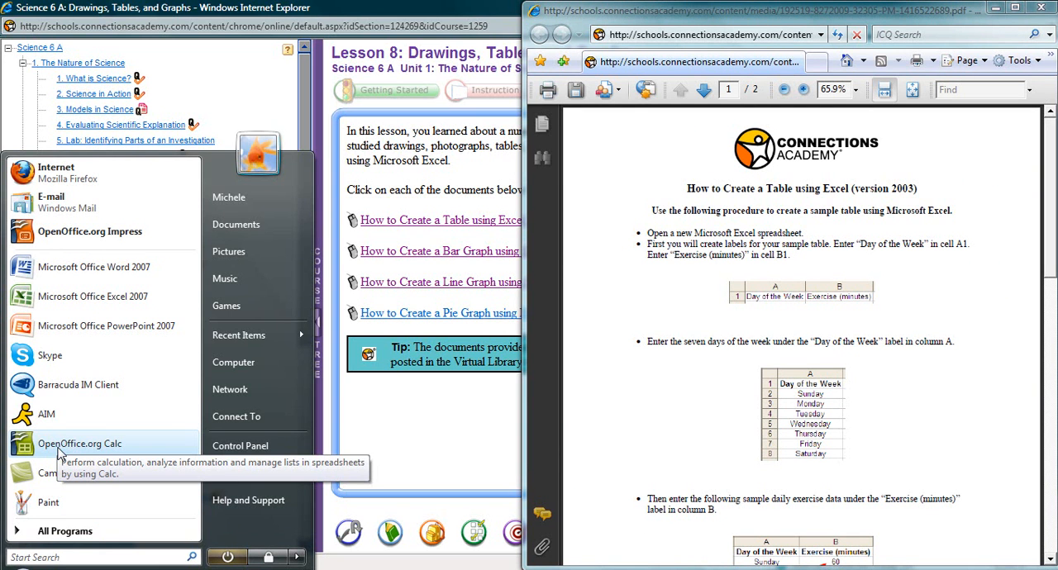
click(60, 453)
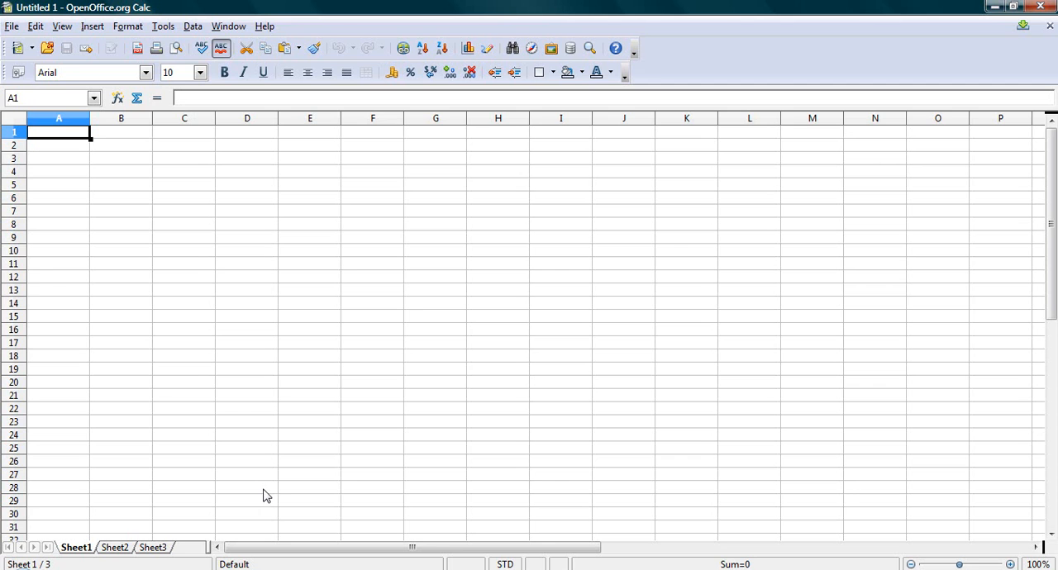
click(1015, 8)
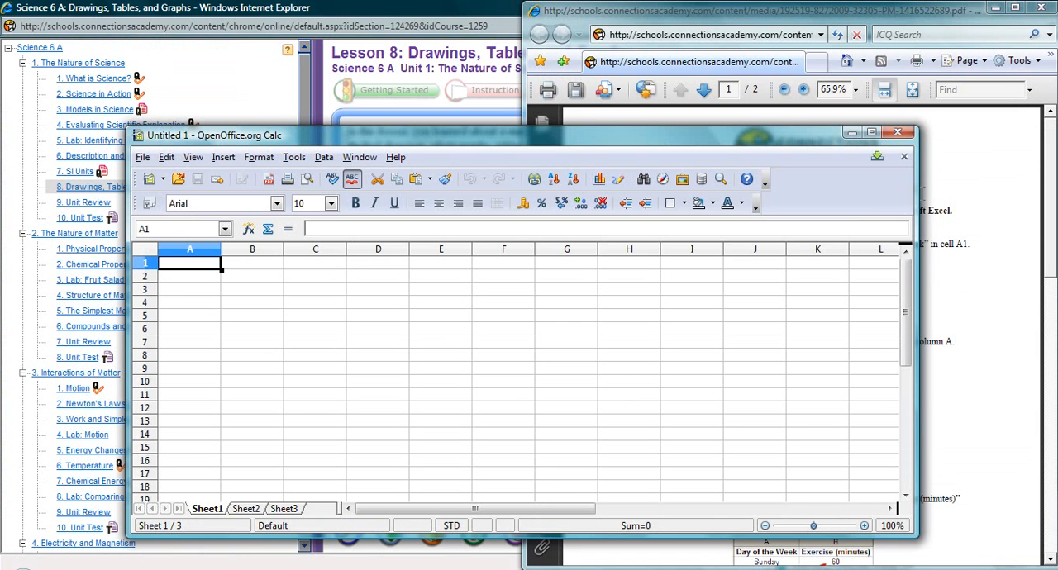
drag(574, 137, 445, 15)
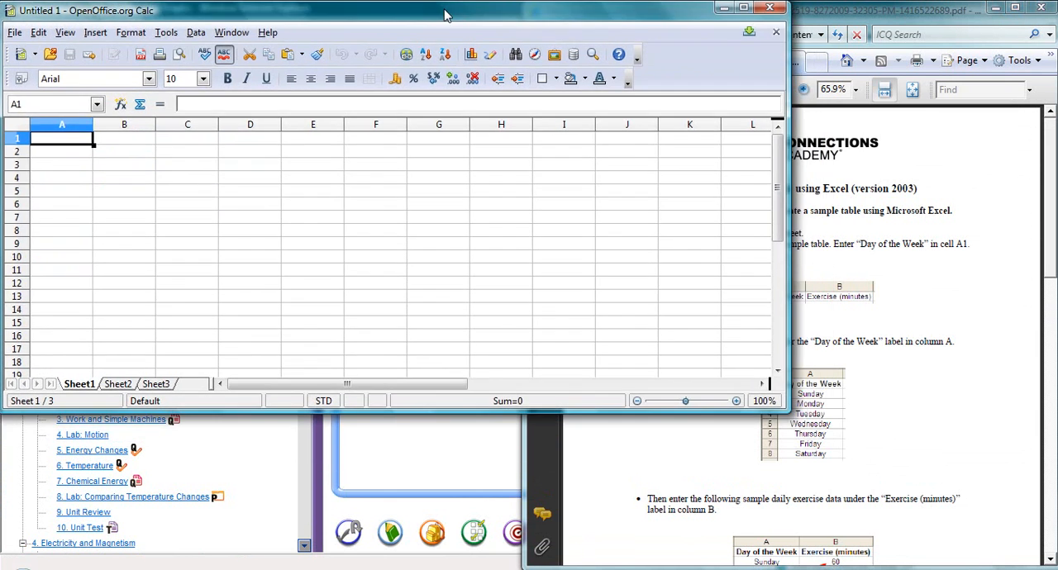
drag(791, 168, 513, 191)
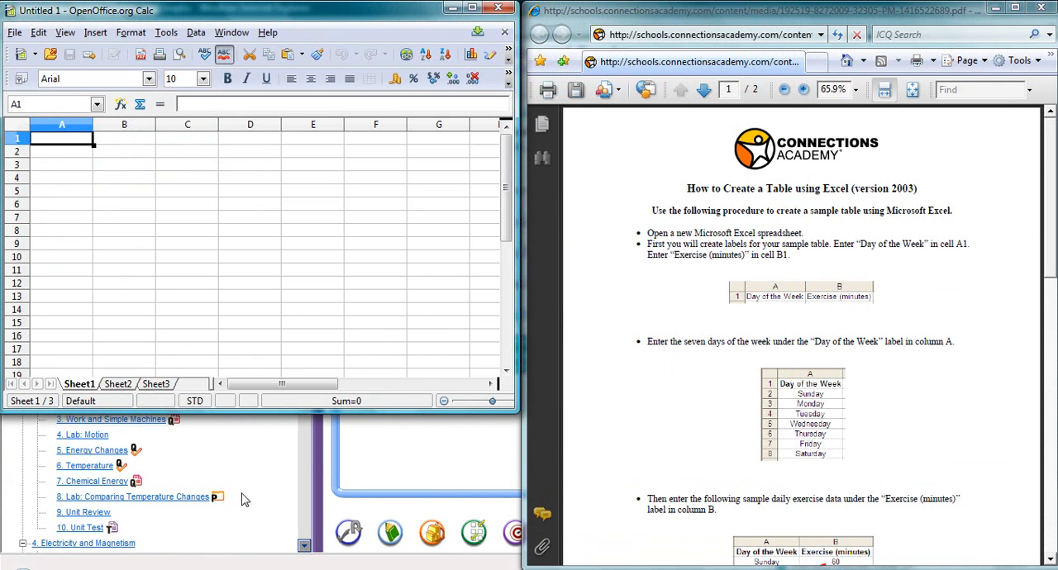
drag(252, 412, 252, 564)
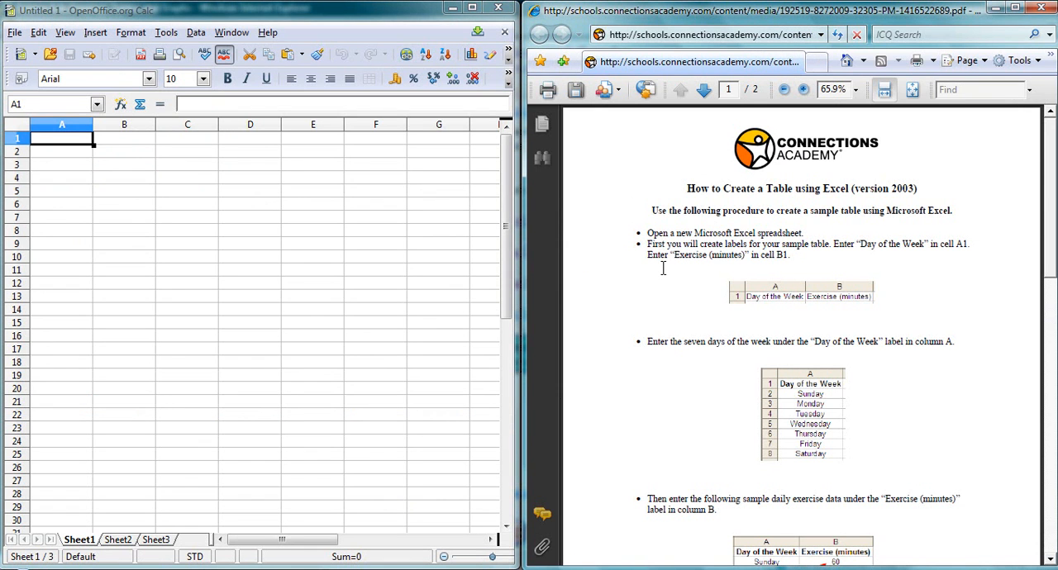
Enter the label "Day of the Week" in cell A1.
scroll(669, 283, down, 2)
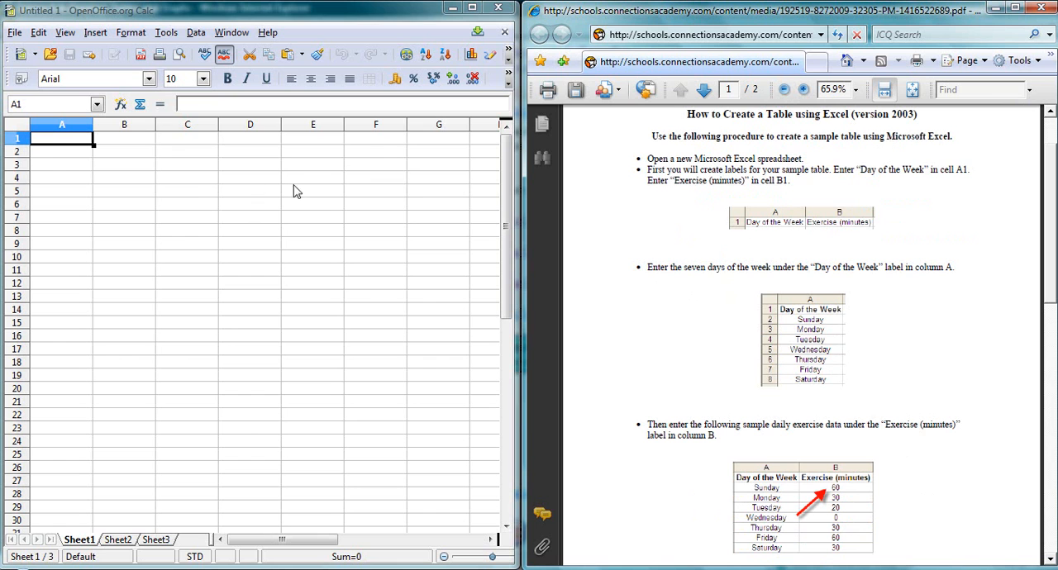
click(55, 144)
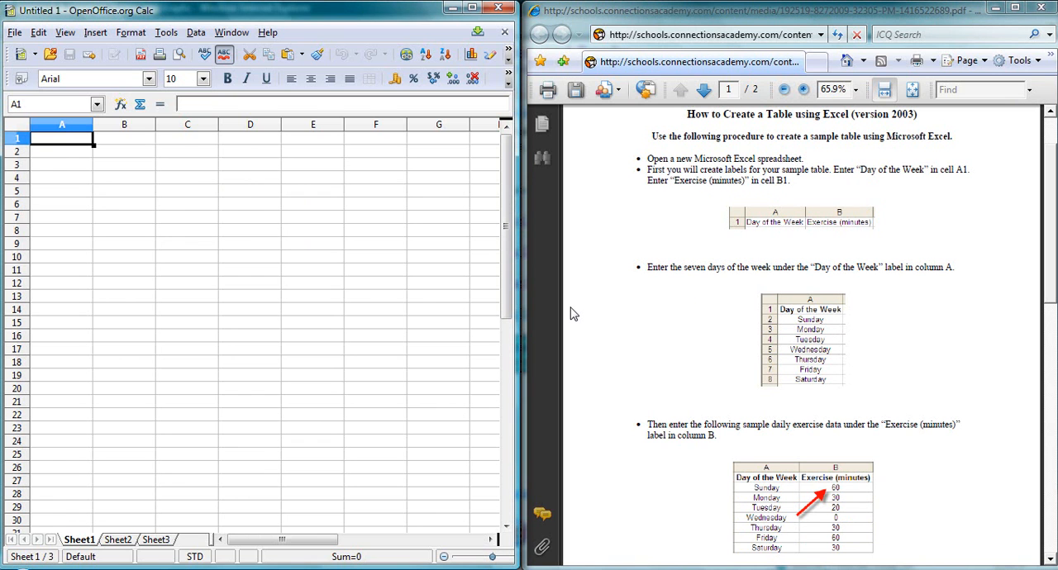
text(D)
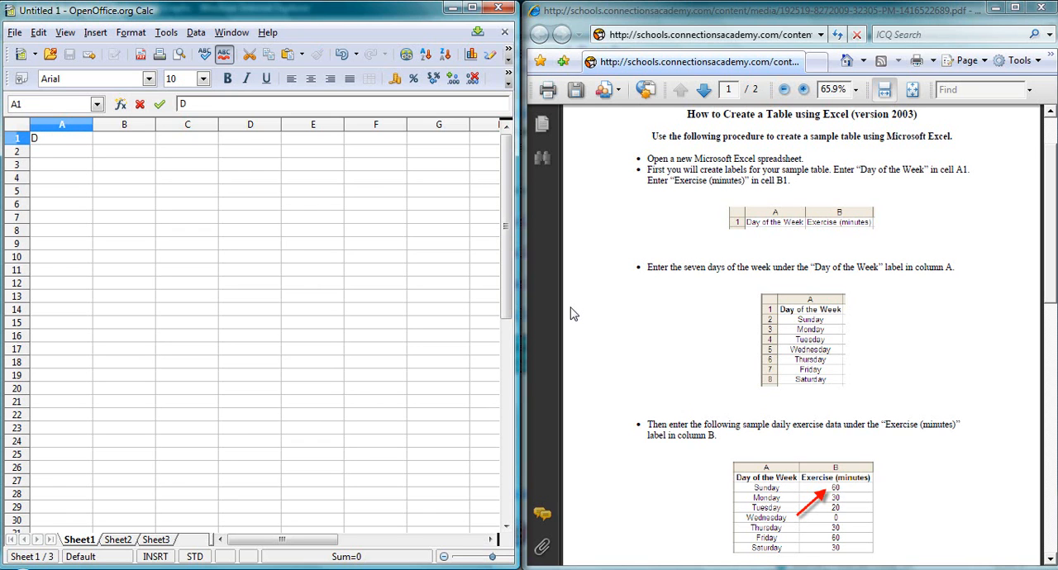
text(ay of the Week)
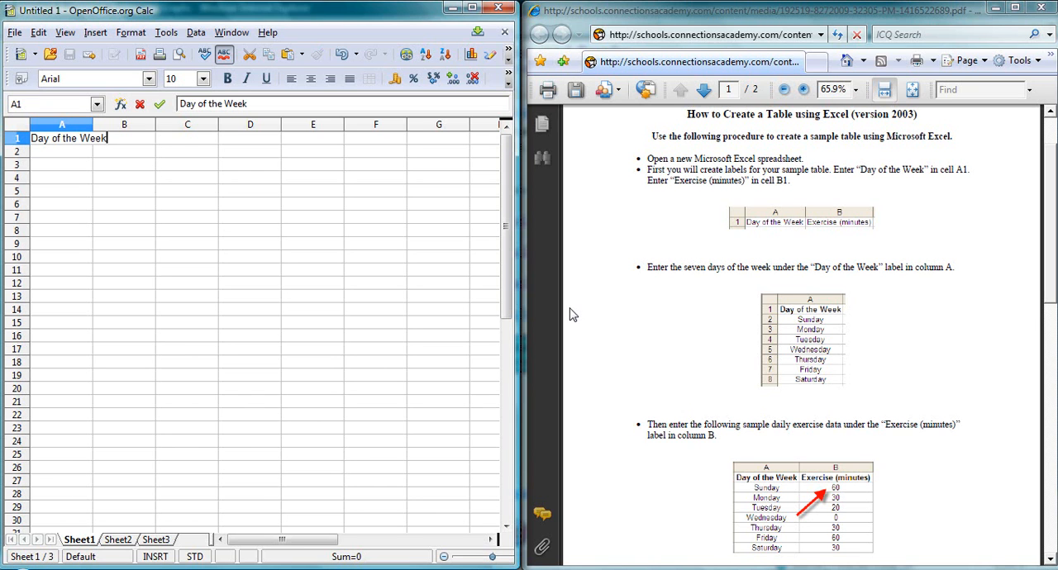
key(Tab)
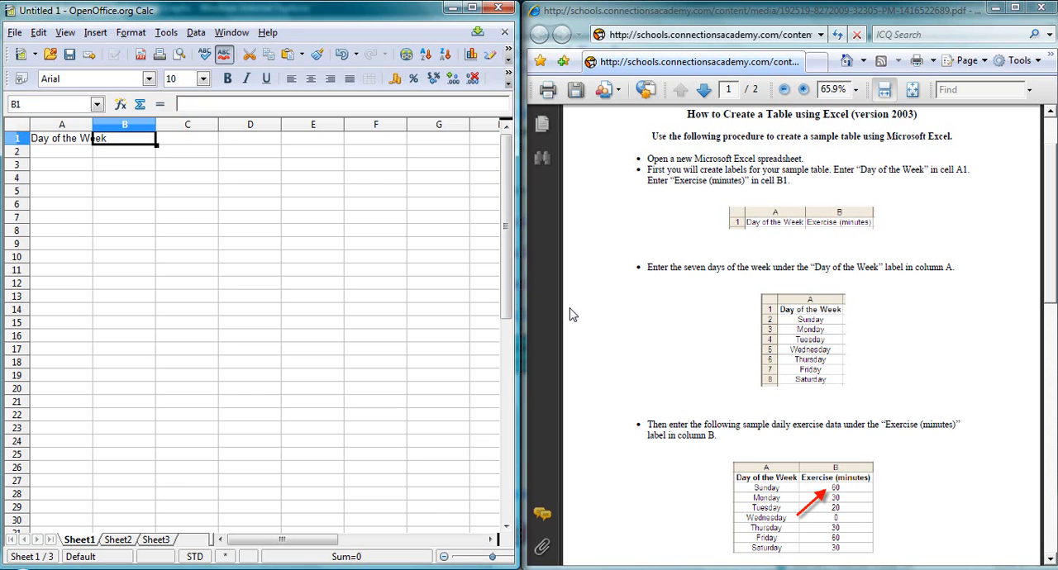
Enter the label "Exercise (minutes)" in cell B1 and widen columns A and B to fit their labels.
text(Ex)
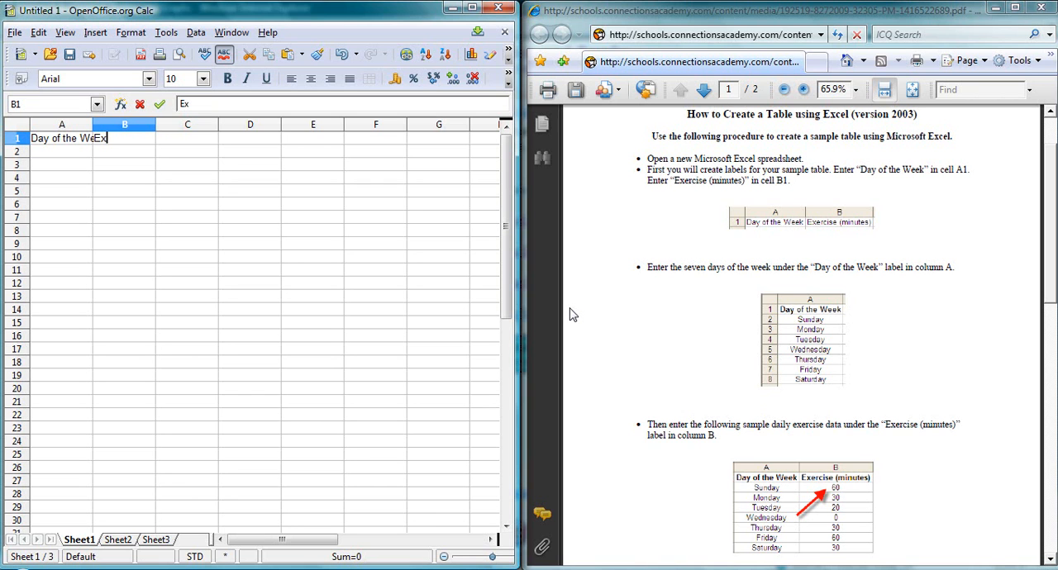
text(ercis)
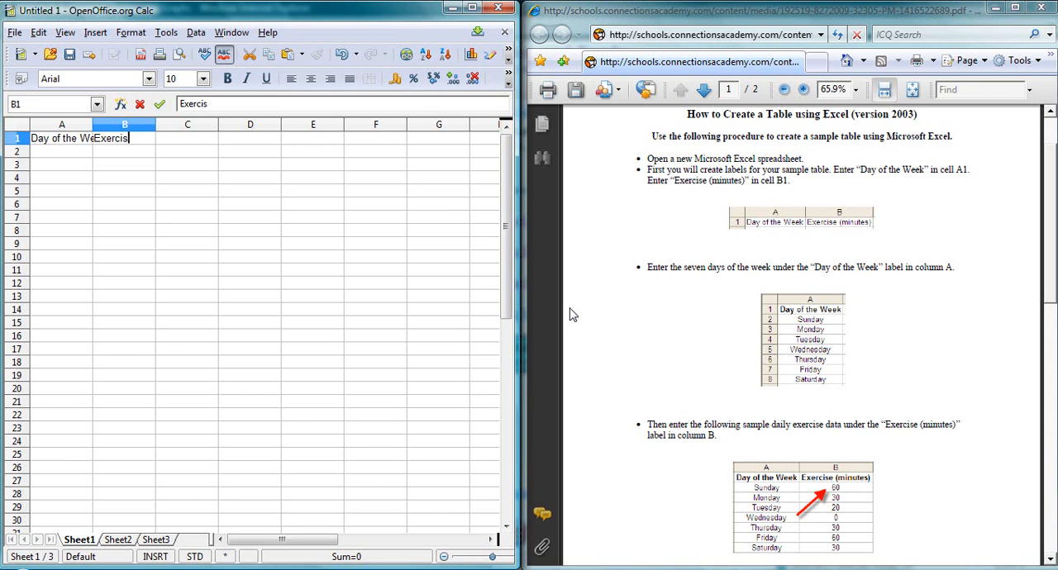
text(e (minutes))
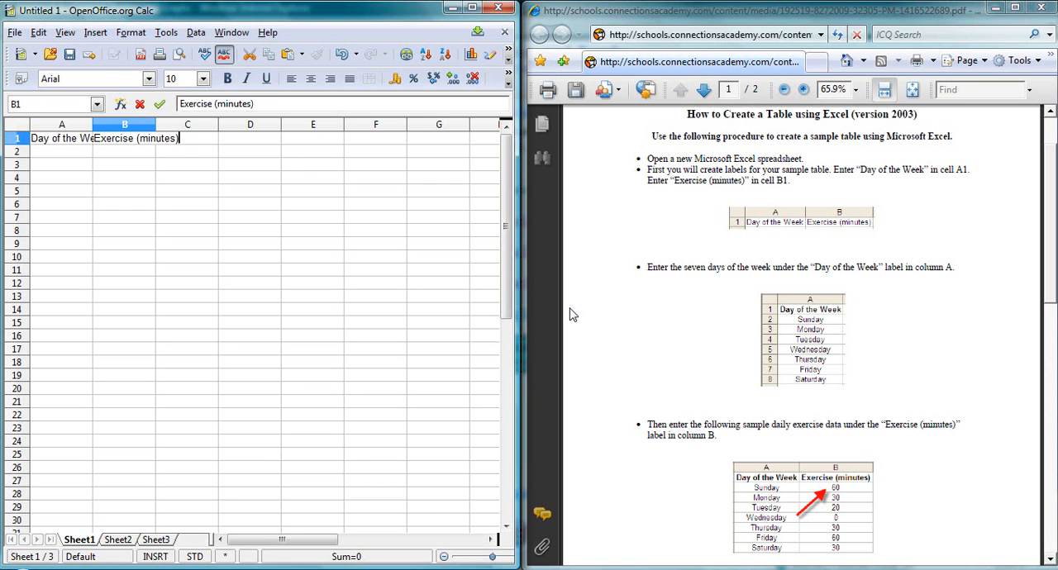
key(Return)
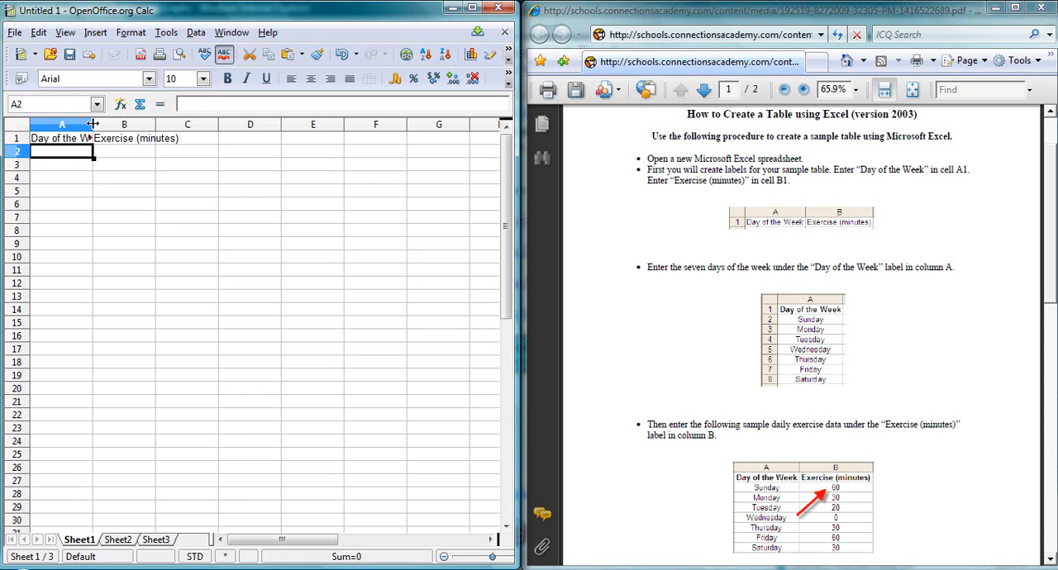
drag(93, 124, 121, 124)
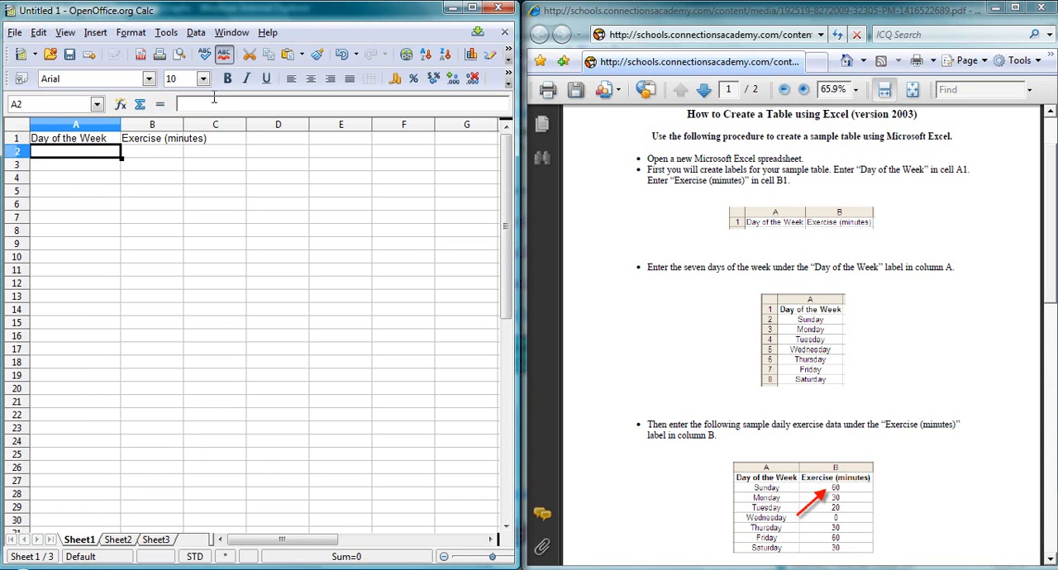
drag(184, 124, 216, 122)
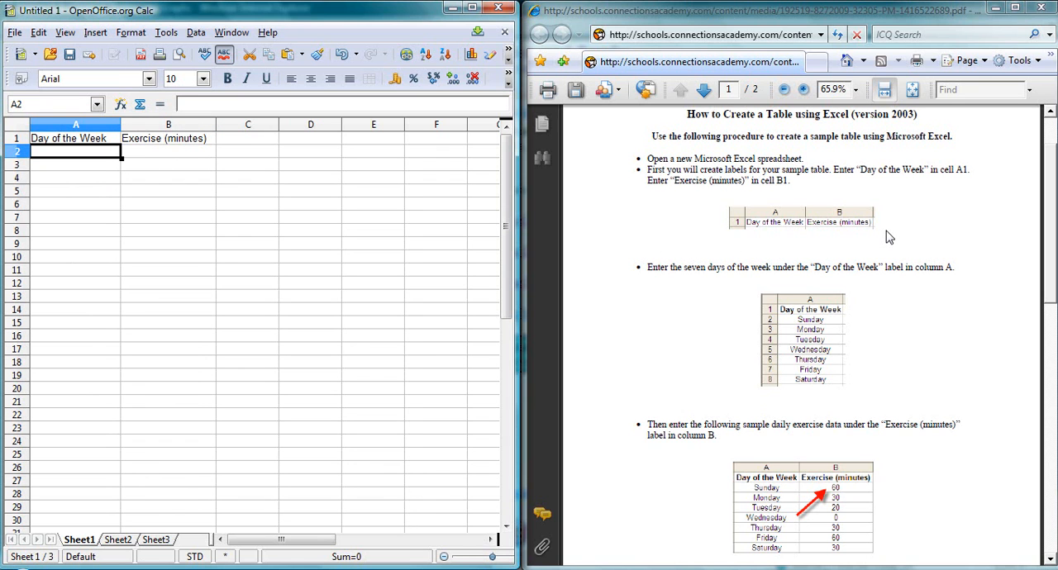
List the seven days from Sunday to Saturday in cells A2 to A8 under the "Day of the Week" label.
text(Sunday)
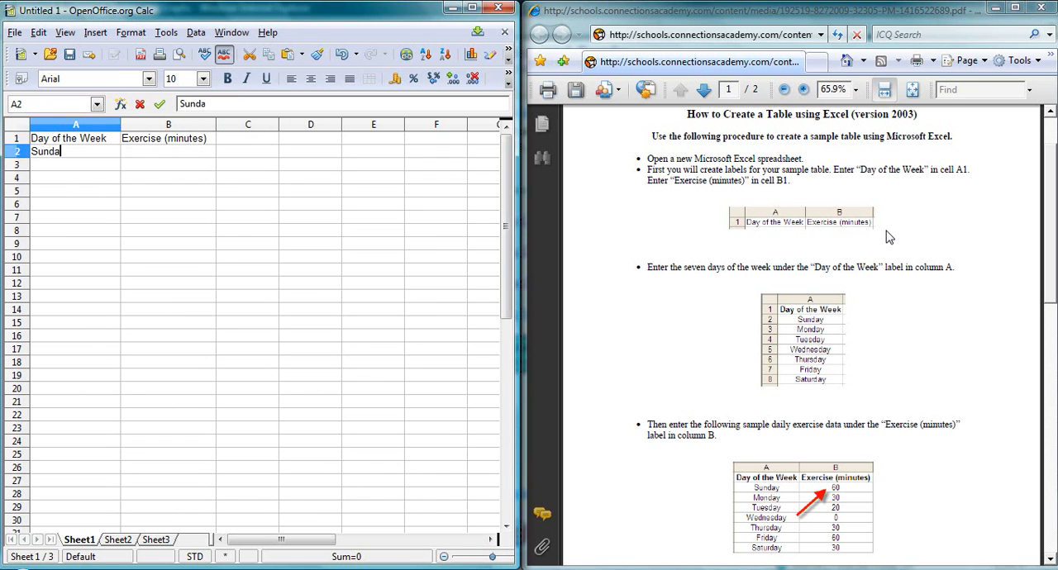
key(Return)
text(Monday)
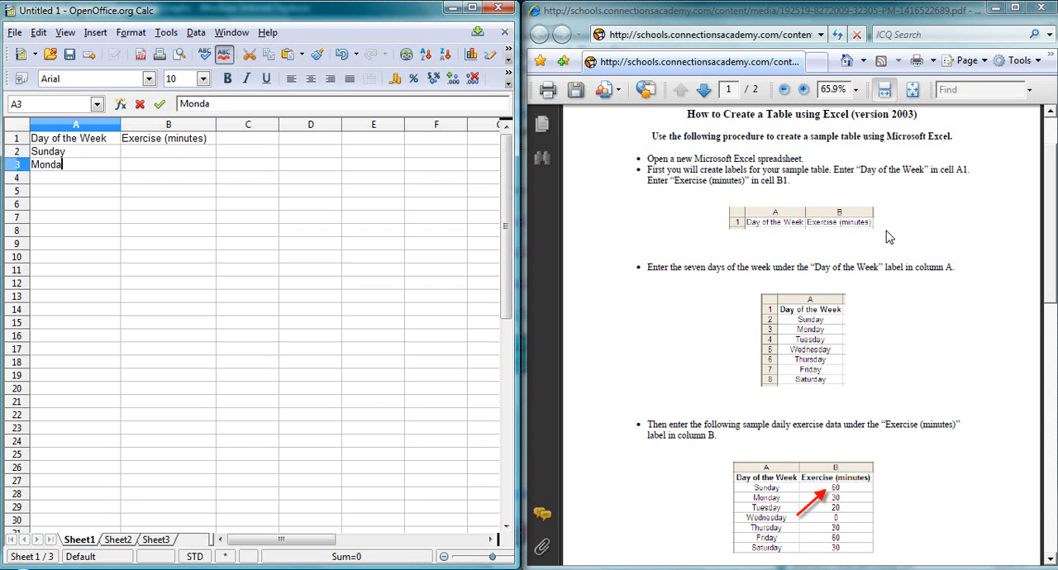
key(Return)
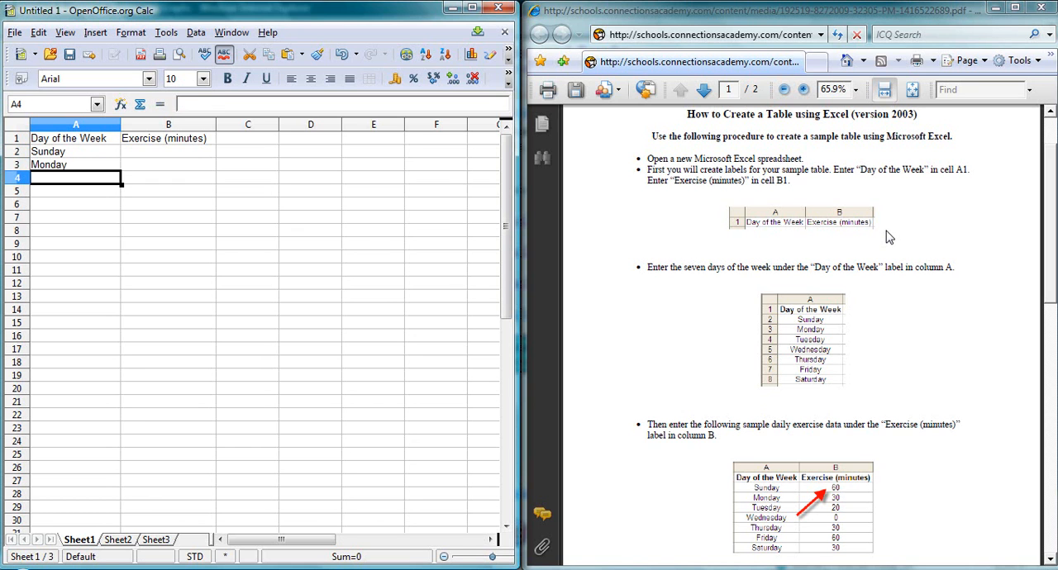
text(Tuesday)
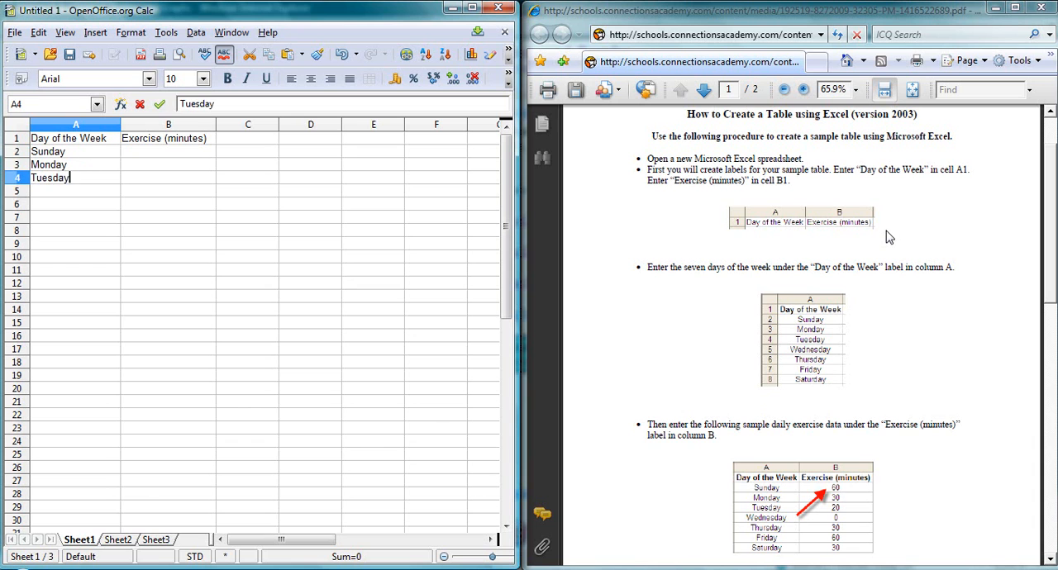
key(Return)
text(We)
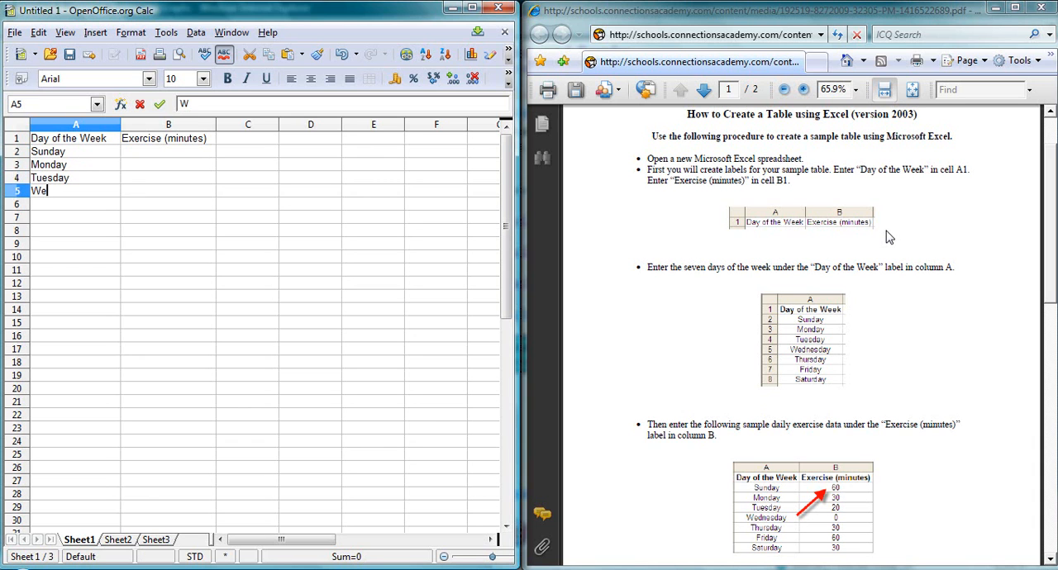
text(dnesday)
key(Return)
text(Thursday)
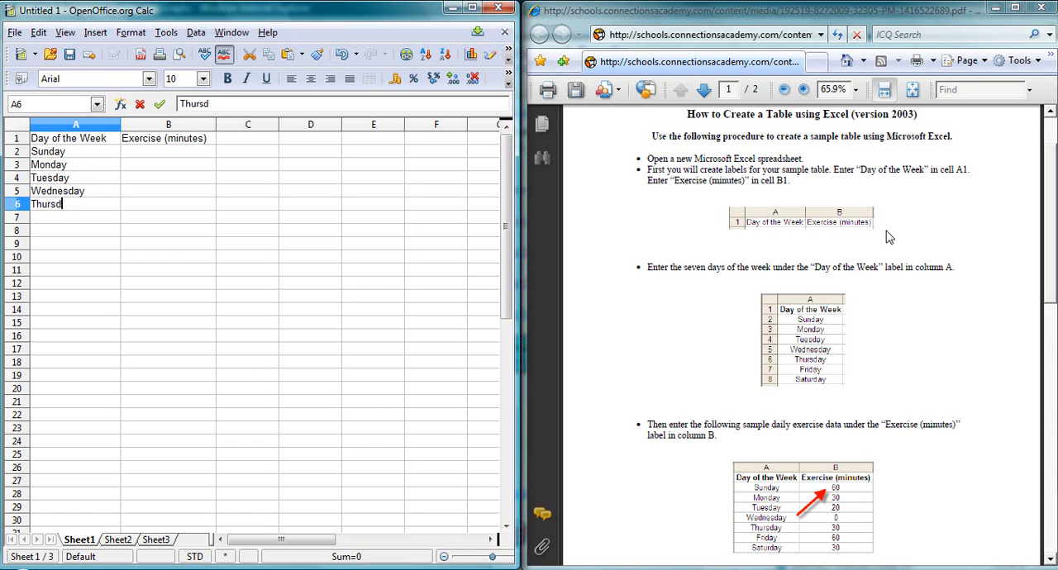
key(Return)
text(Friday)
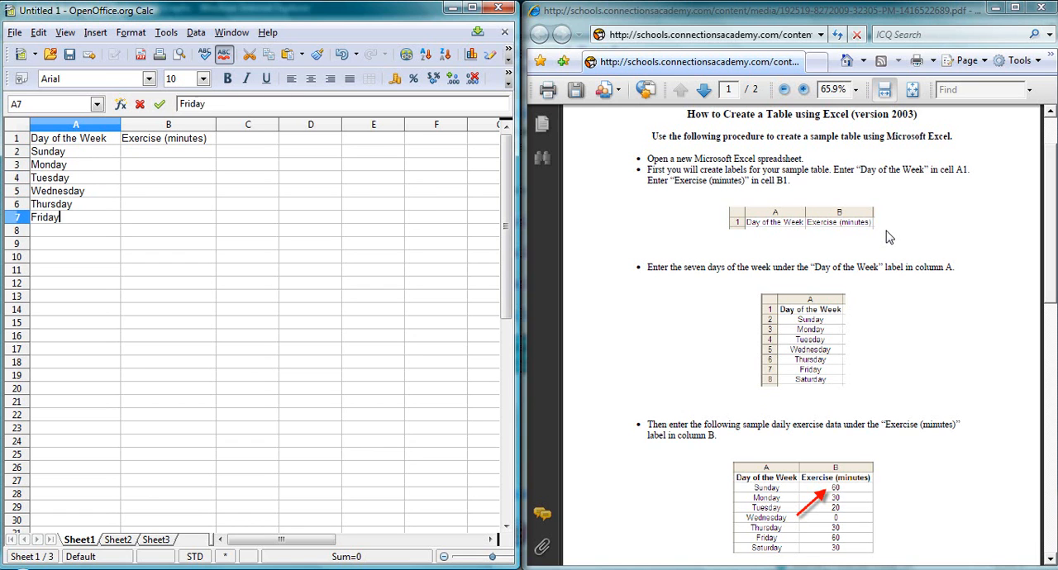
key(Return)
text(Saturday)
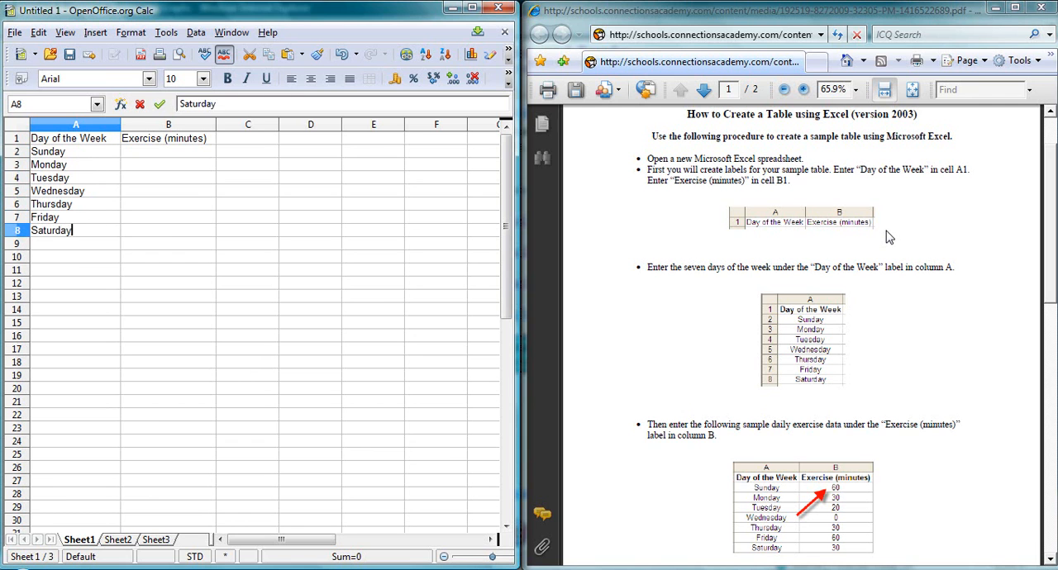
key(Tab)
Enter the exercise minutes for Sunday and Monday, 60 in B2 and 30 in B3.
key(Up)
key(Up)
key(Up)
key(Up)
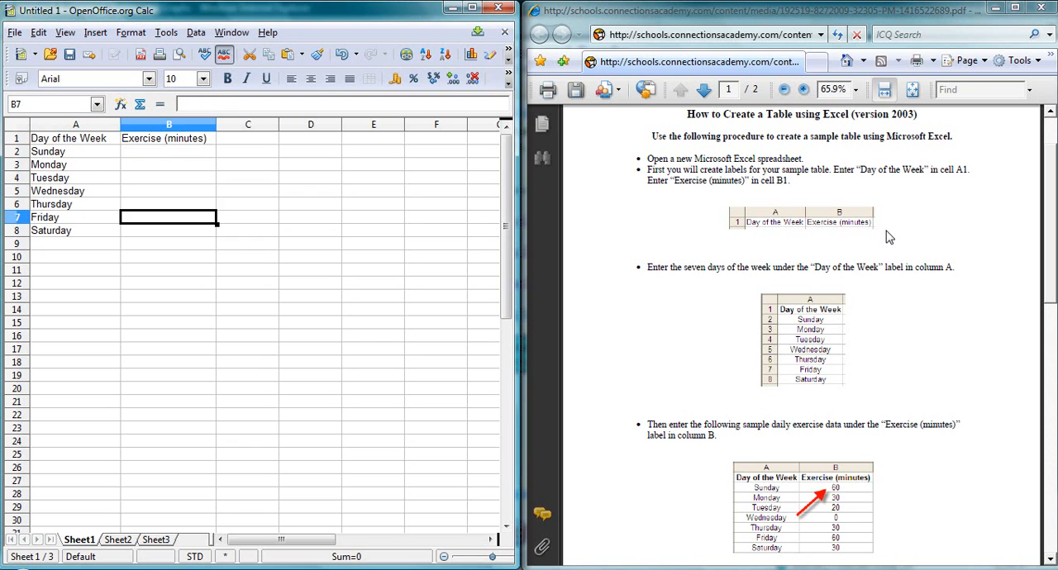
key(Up)
key(Up)
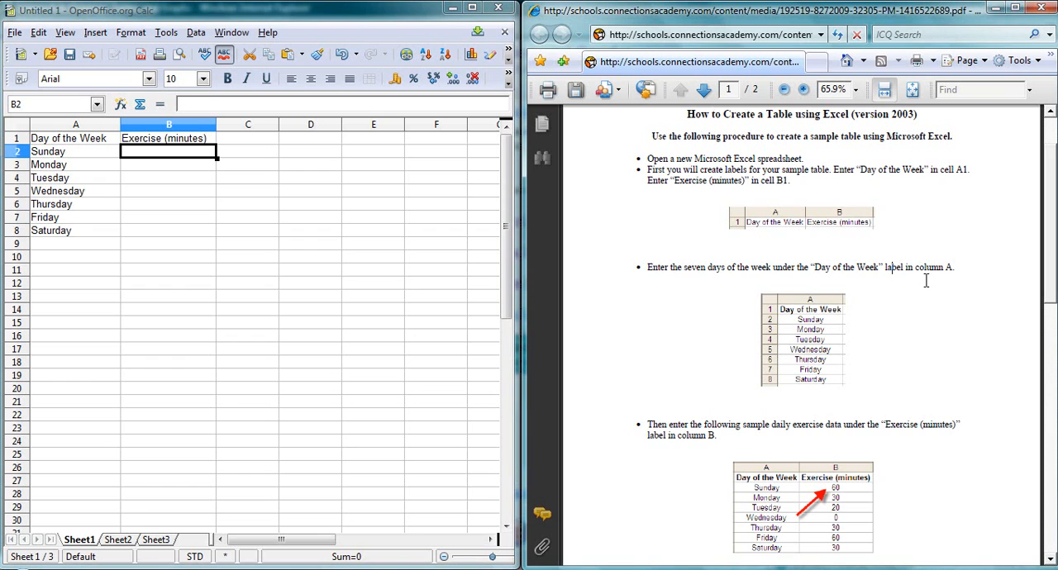
scroll(928, 289, down, 5)
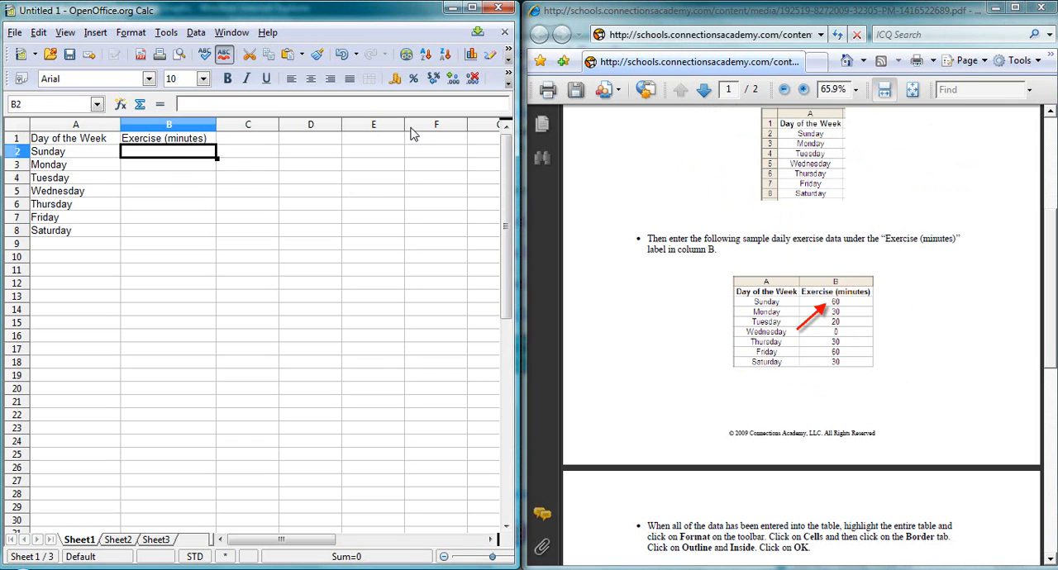
text(60)
key(Return)
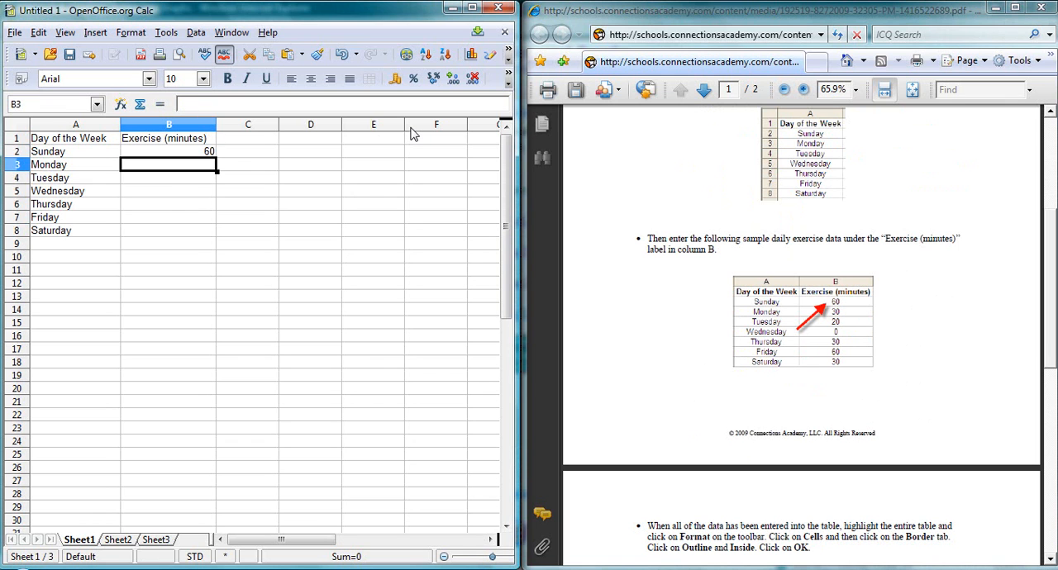
text(3)
key(Return)
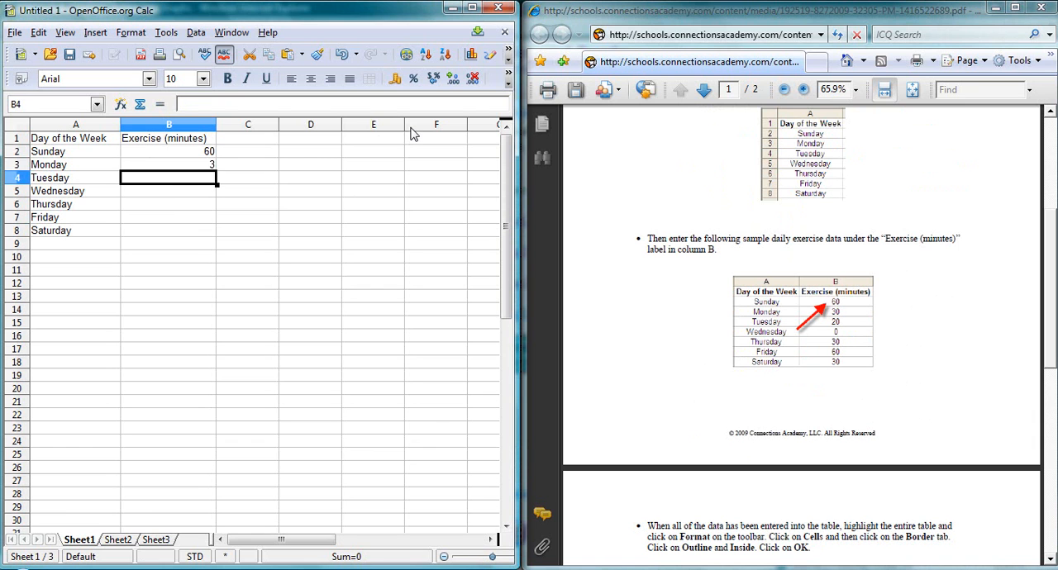
key(Up)
text(30)
key(Return)
Enter the exercise minutes for Tuesday through Saturday in B4 to B8: 20, 0, 30, 60 and 30.
text(20)
key(Return)
text(0)
key(Return)
text(30)
key(Return)
text(60)
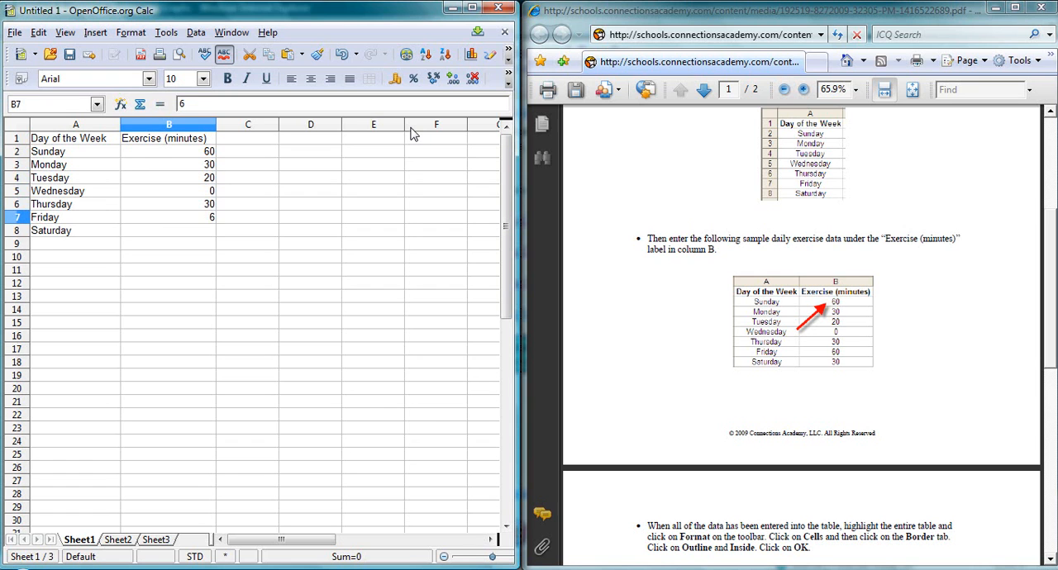
key(Return)
text(30)
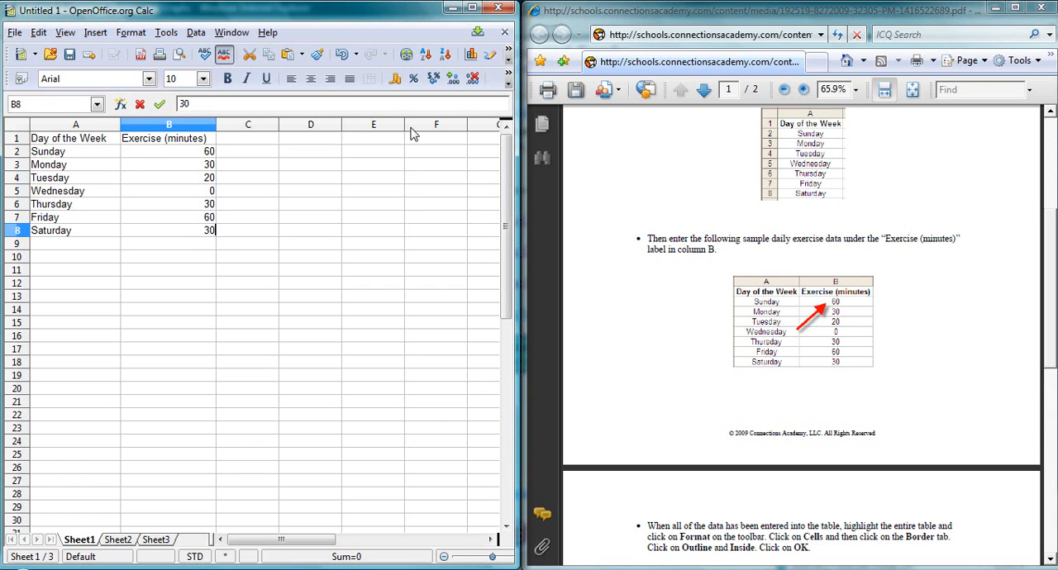
key(Return)
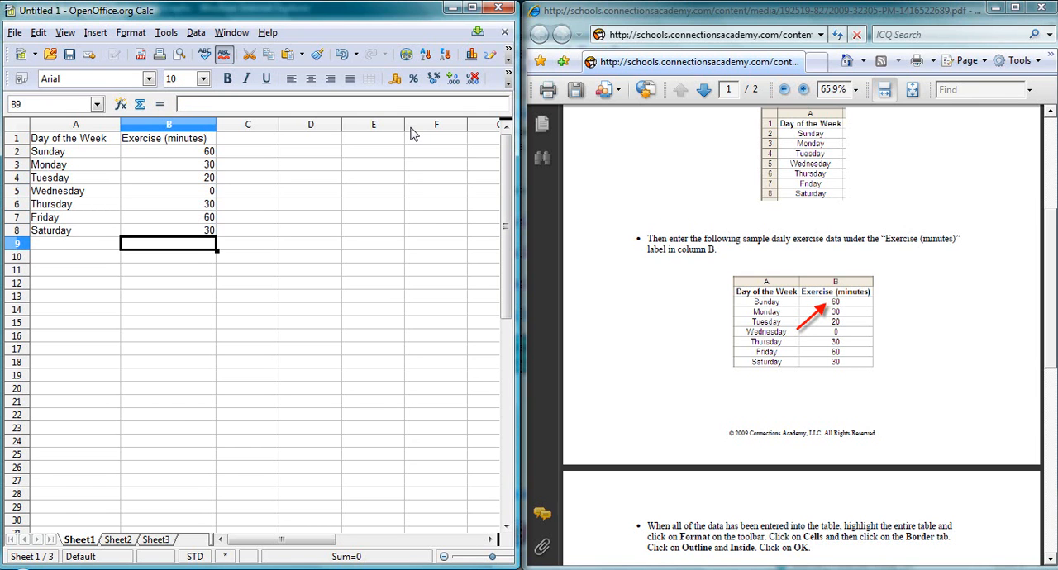
Read the border formatting instructions on page 2 of the PDF and return to the spreadsheet in a maximized window.
scroll(679, 257, down, 4)
scroll(679, 257, up, 4)
click(680, 288)
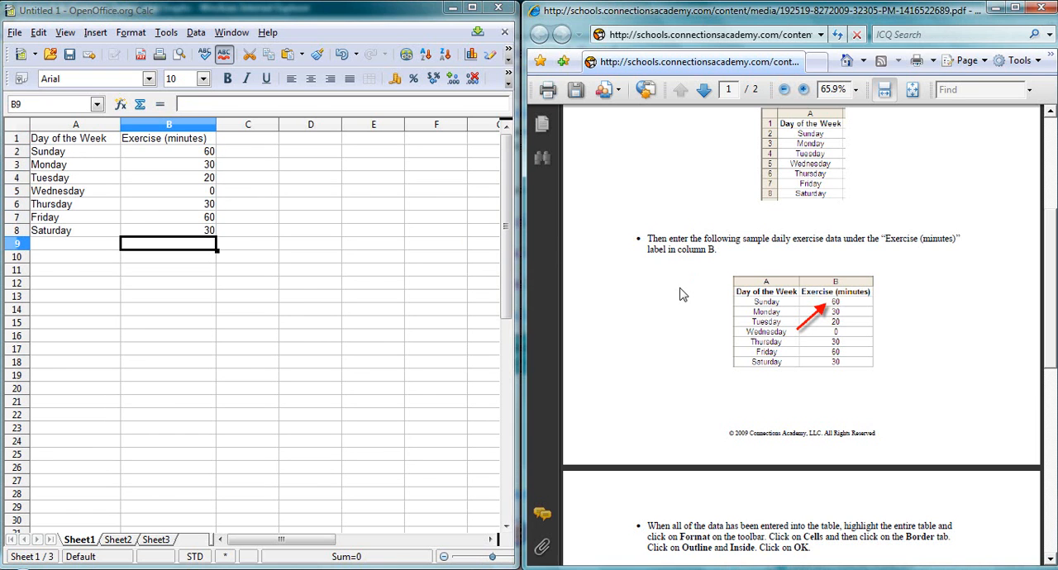
scroll(683, 295, down, 5)
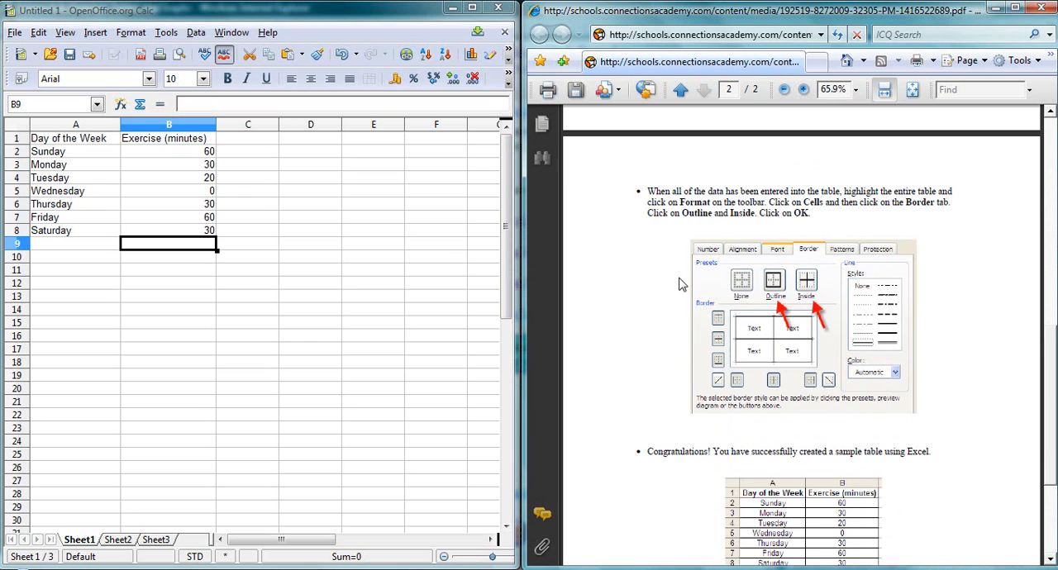
scroll(680, 283, down, 1)
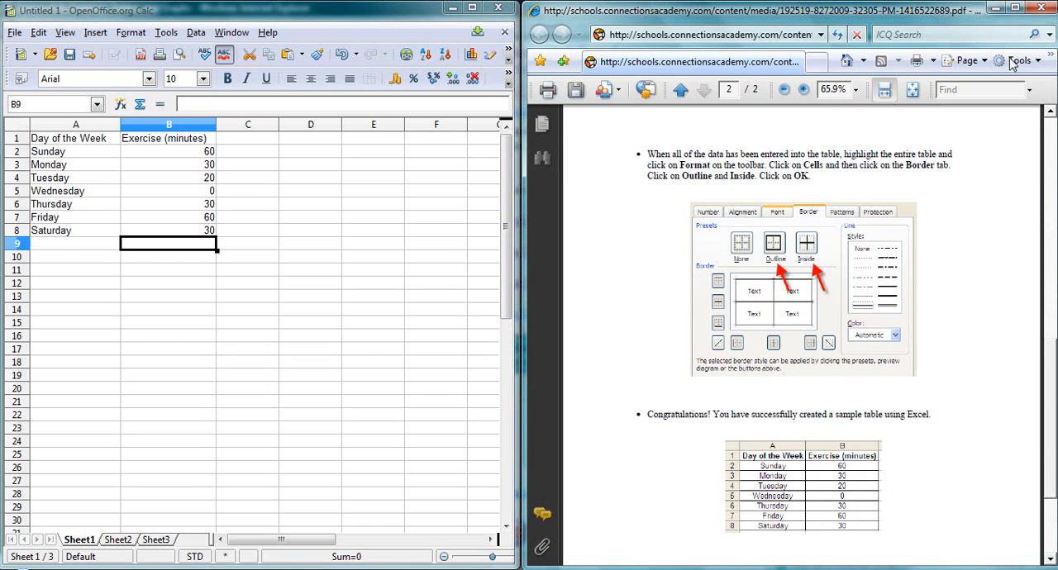
click(994, 8)
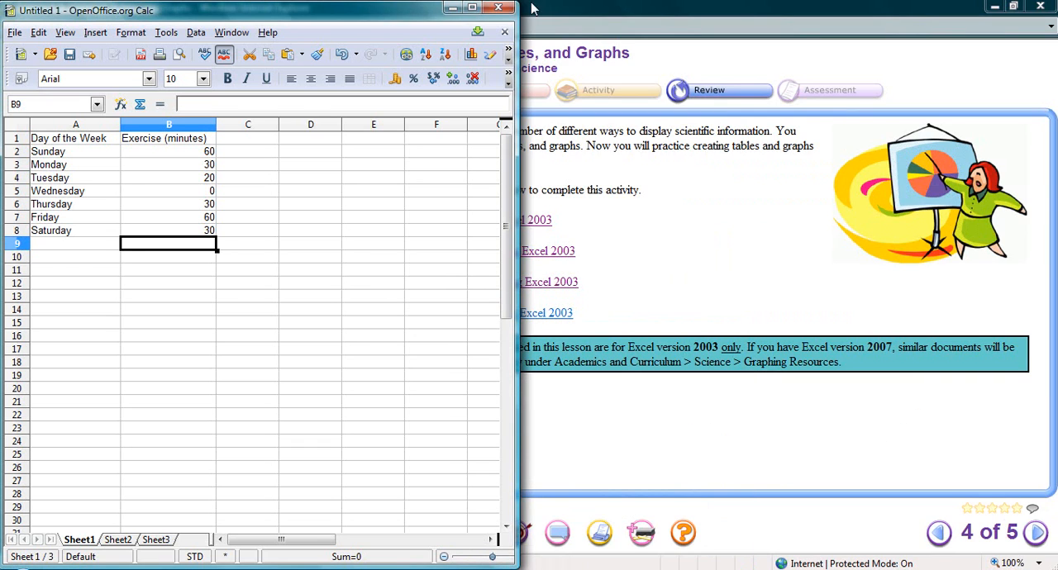
click(472, 8)
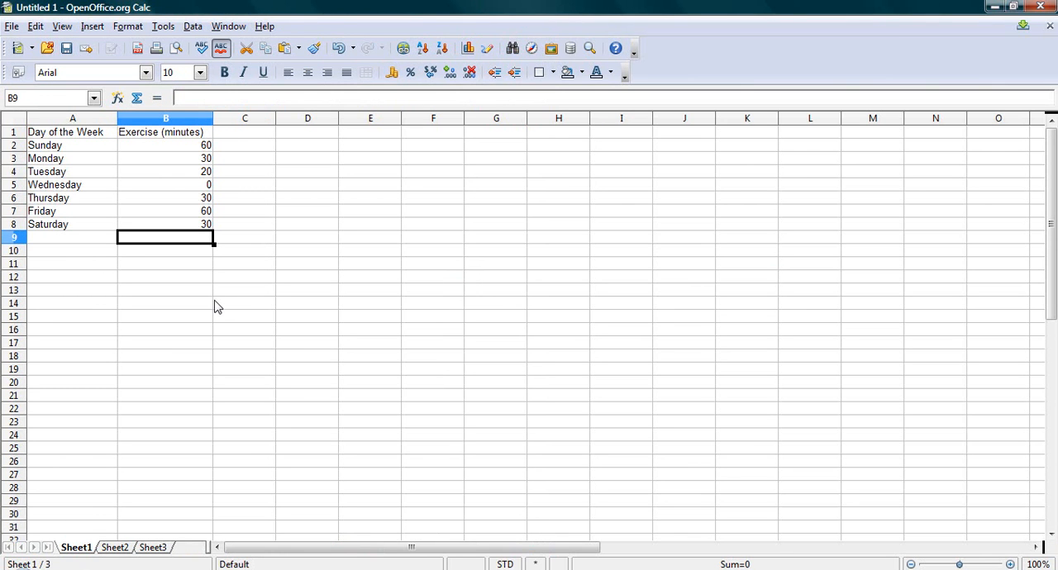
Apply outline and inside borders to every cell of the exercise table in A1:B8.
click(58, 137)
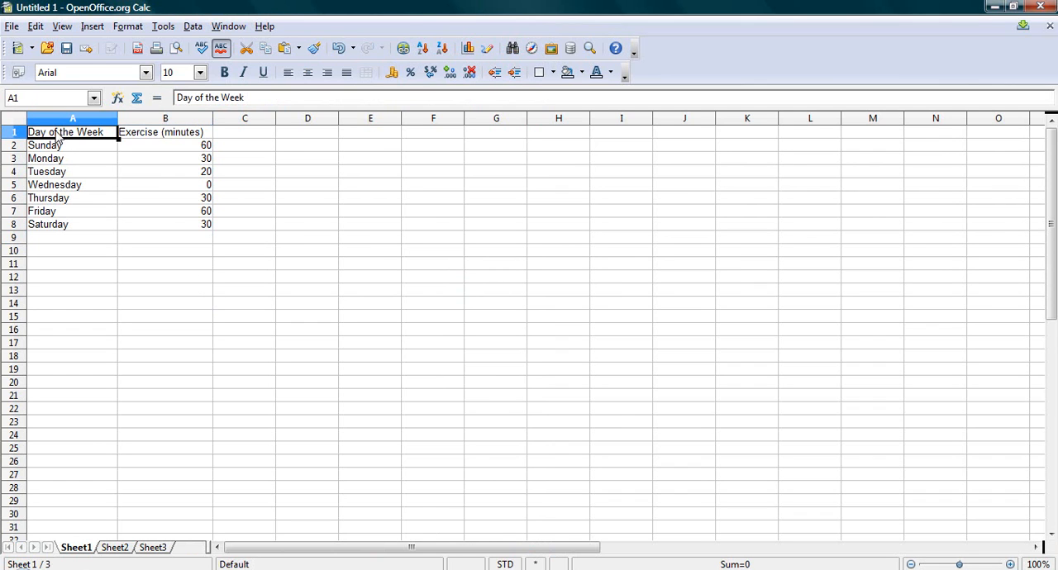
drag(59, 137, 181, 229)
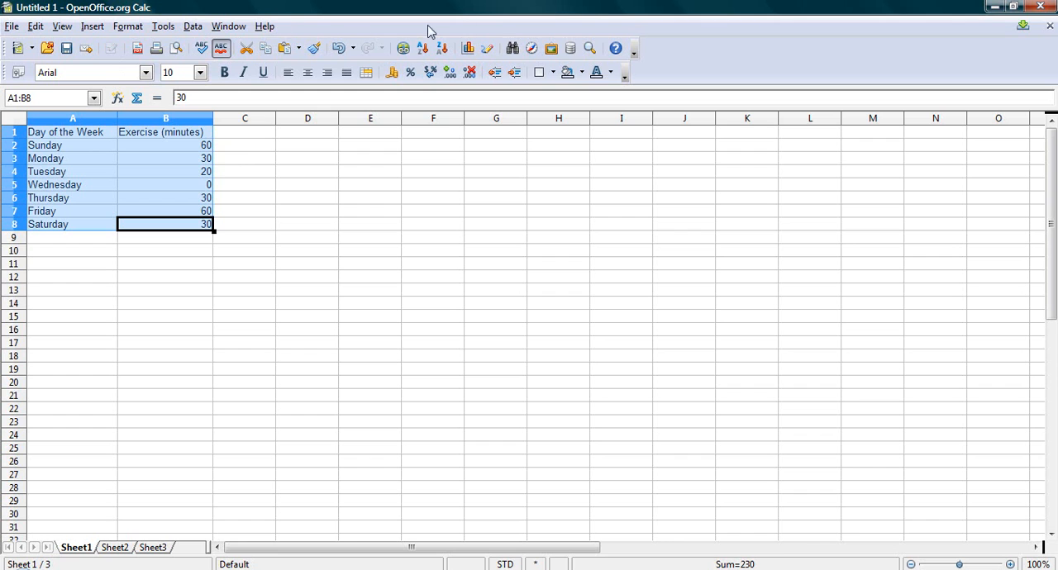
click(626, 76)
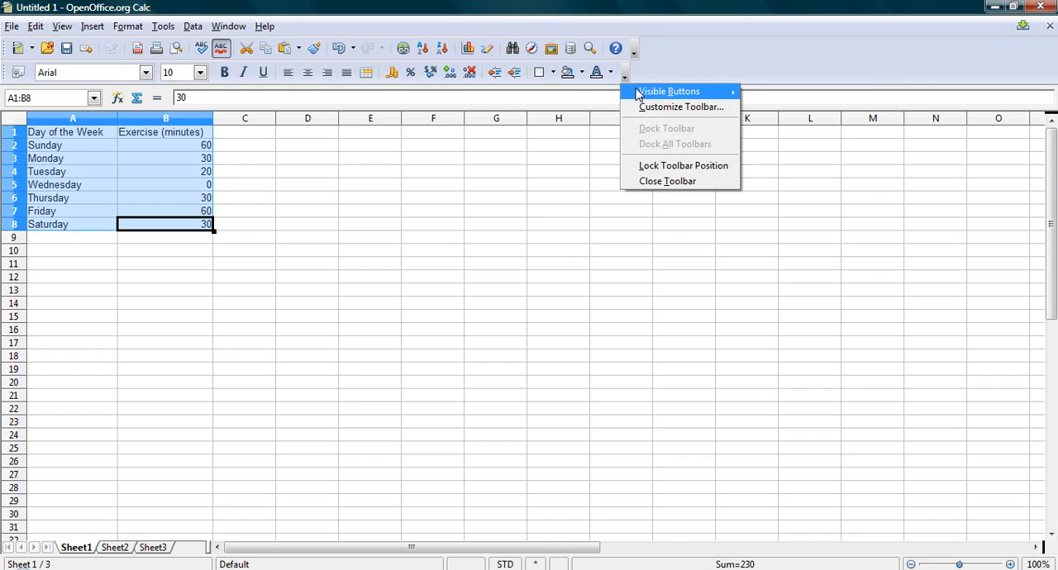
mouse_move(639, 97)
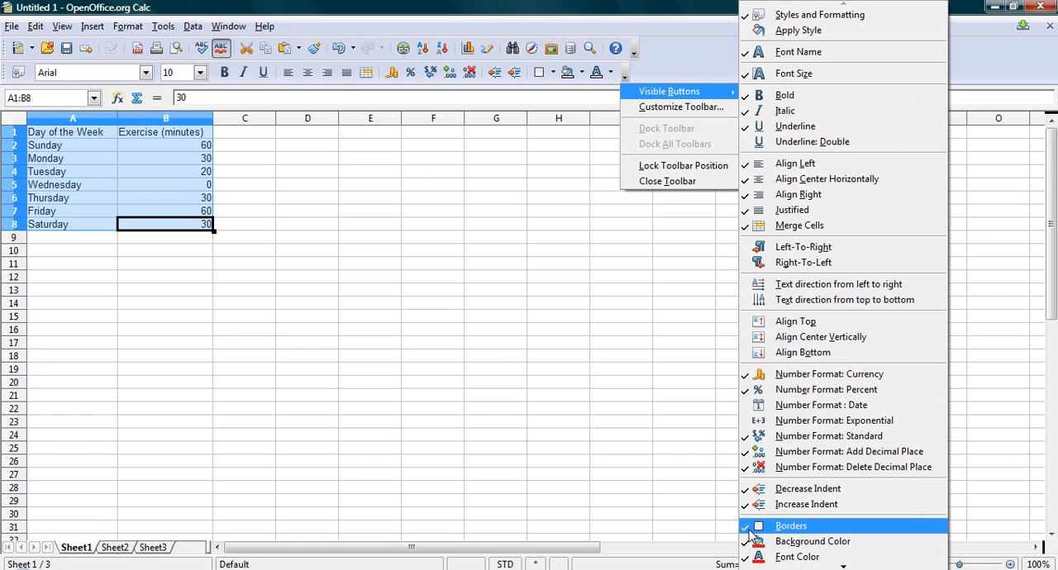
click(680, 69)
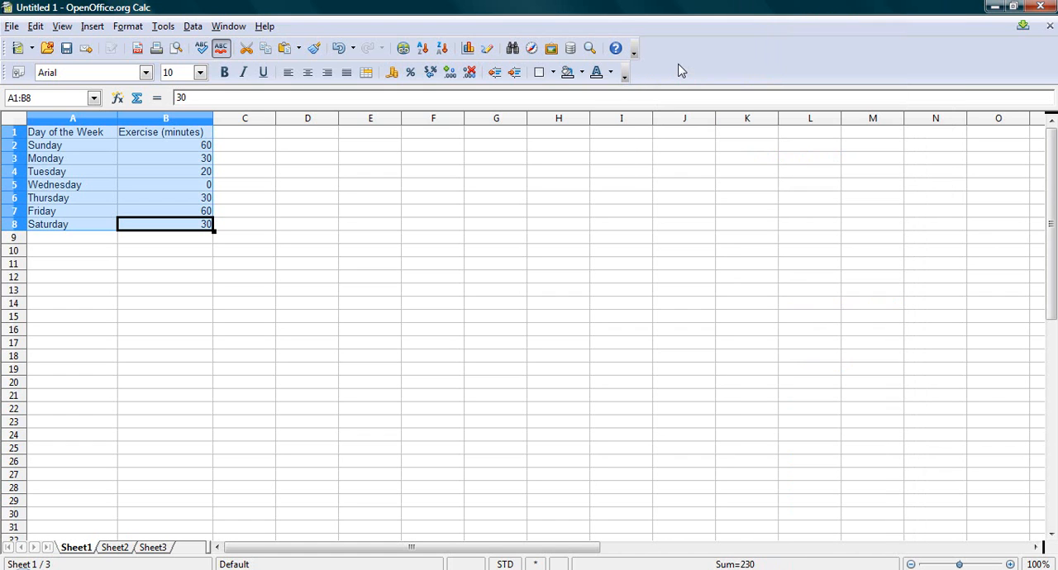
click(553, 74)
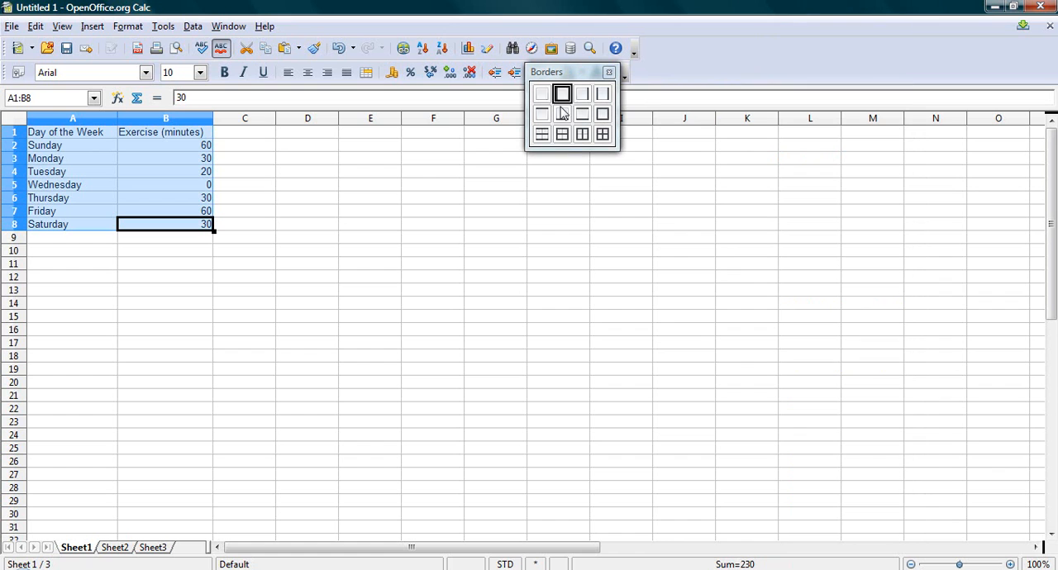
click(605, 138)
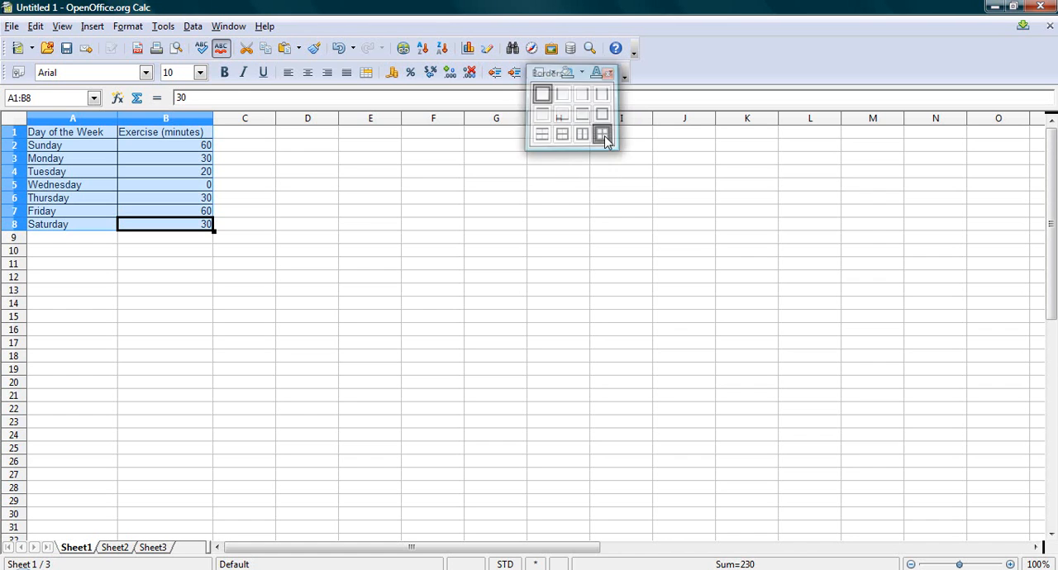
click(254, 255)
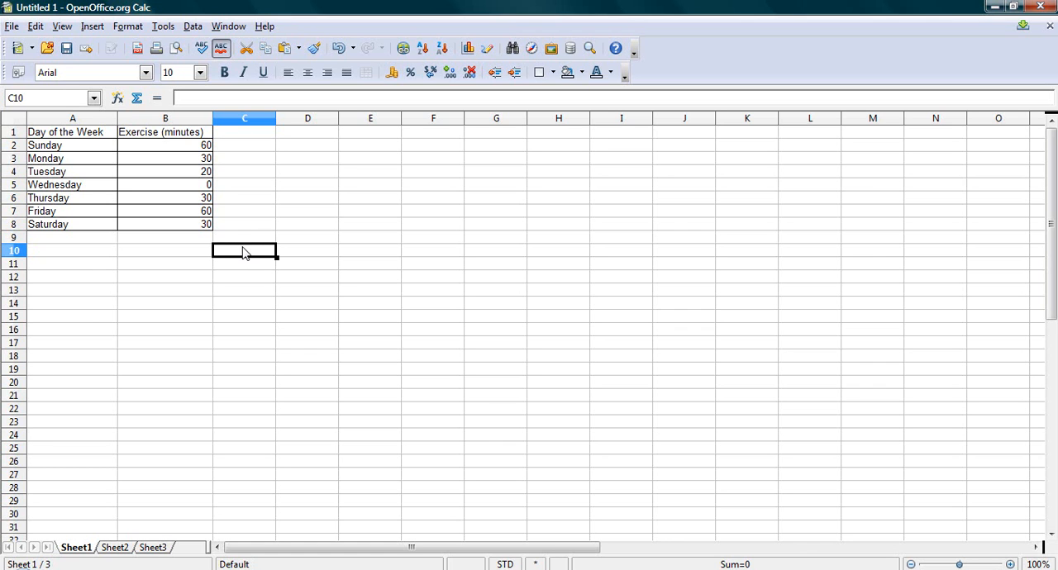
Insert a chart based on the exercise table in A1:B8.
click(46, 136)
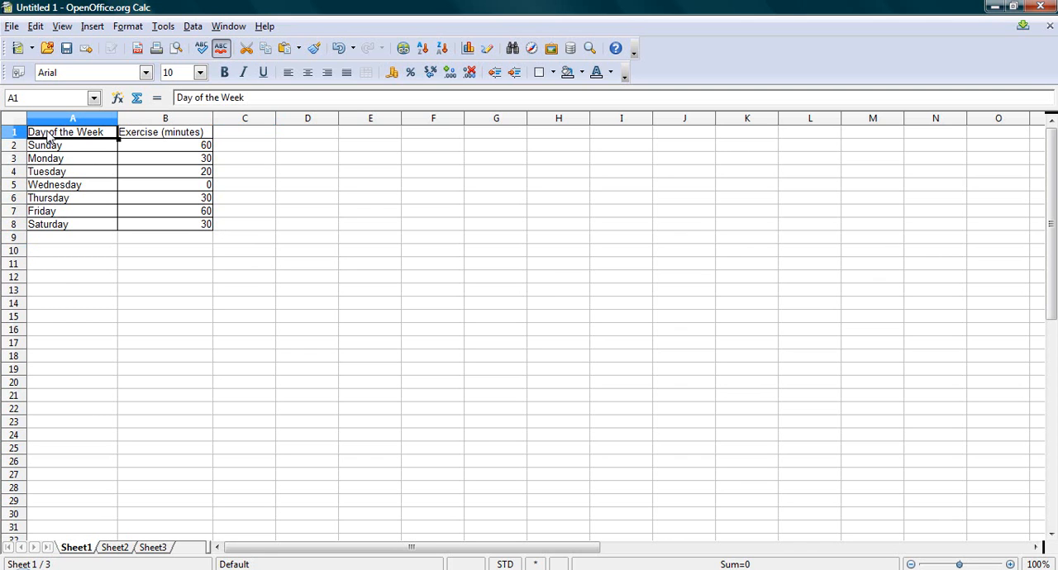
drag(50, 136, 178, 228)
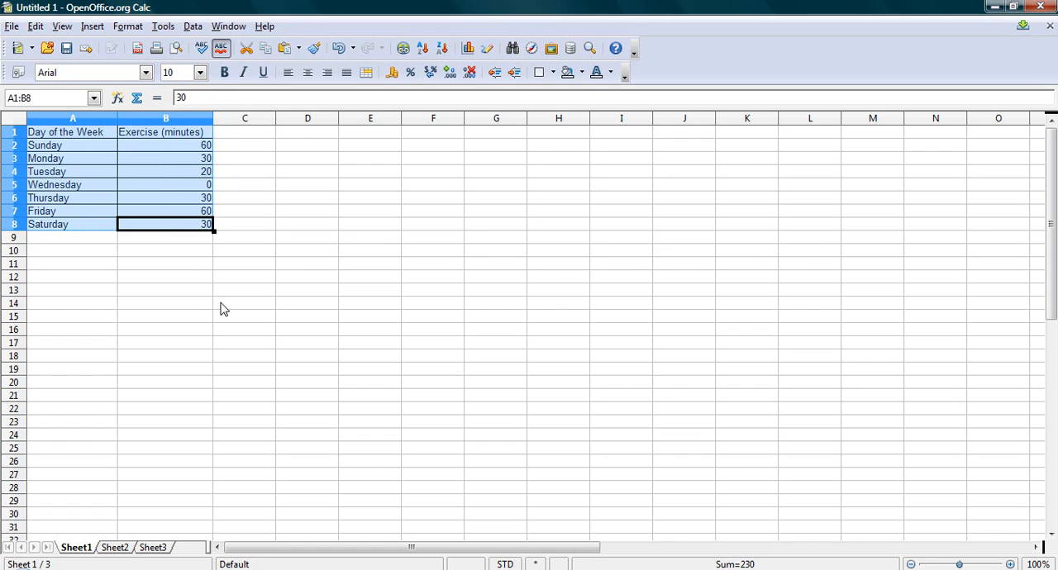
click(94, 27)
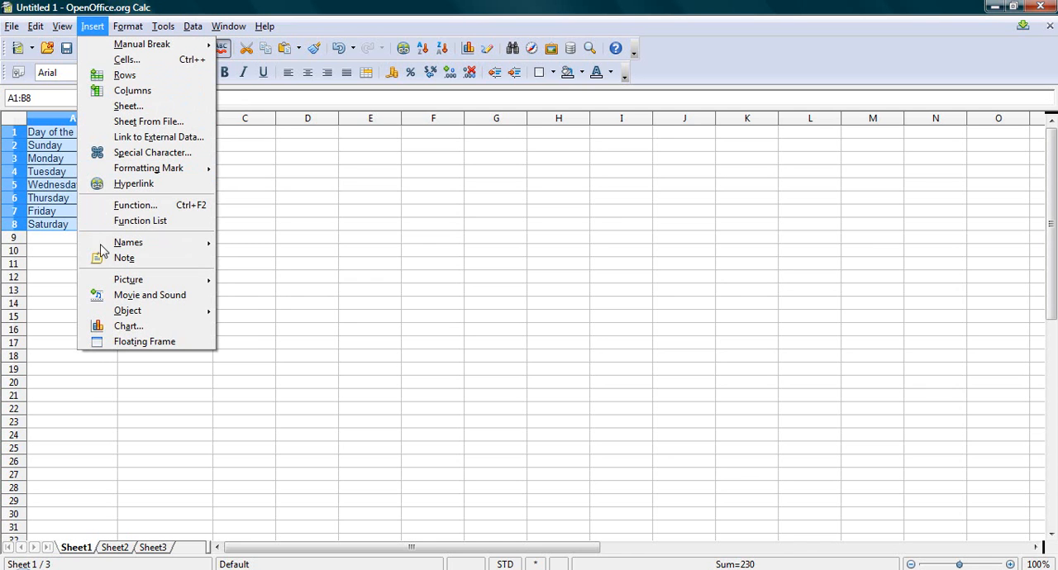
click(130, 329)
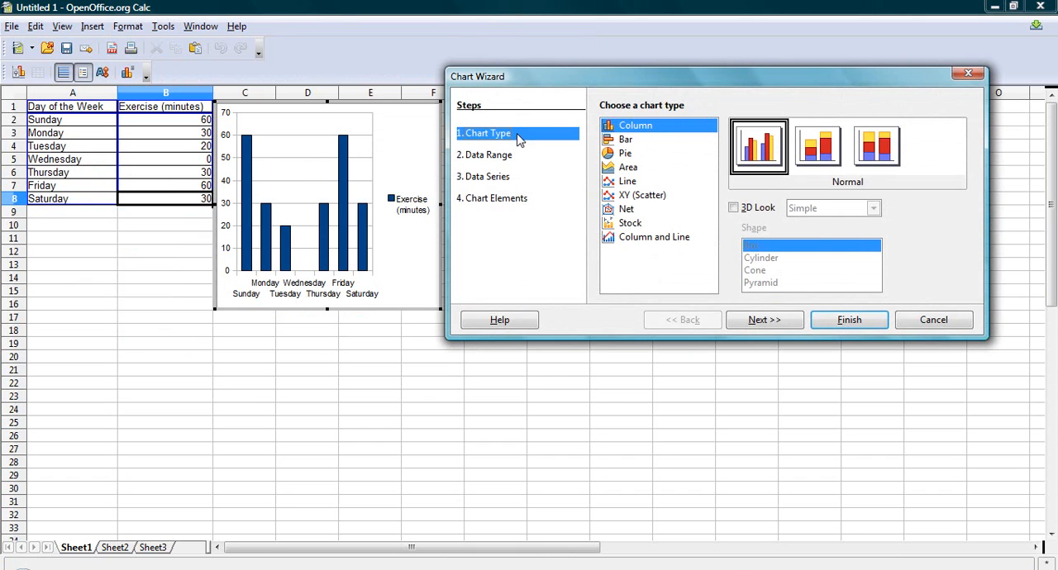
Try the Pie type and the Line type with Points and Lines for the chart, and return to the Column type.
click(626, 155)
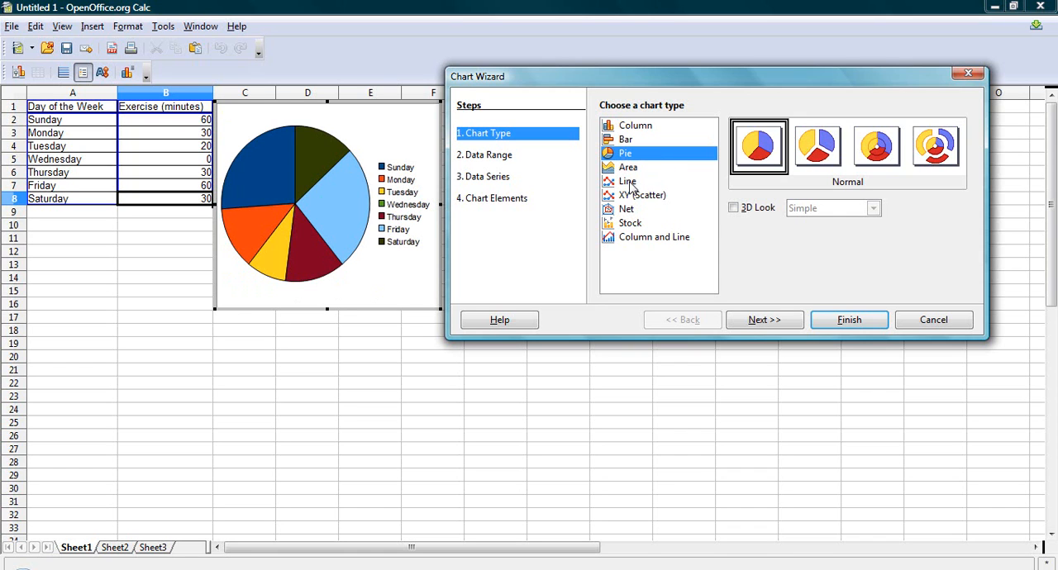
click(629, 182)
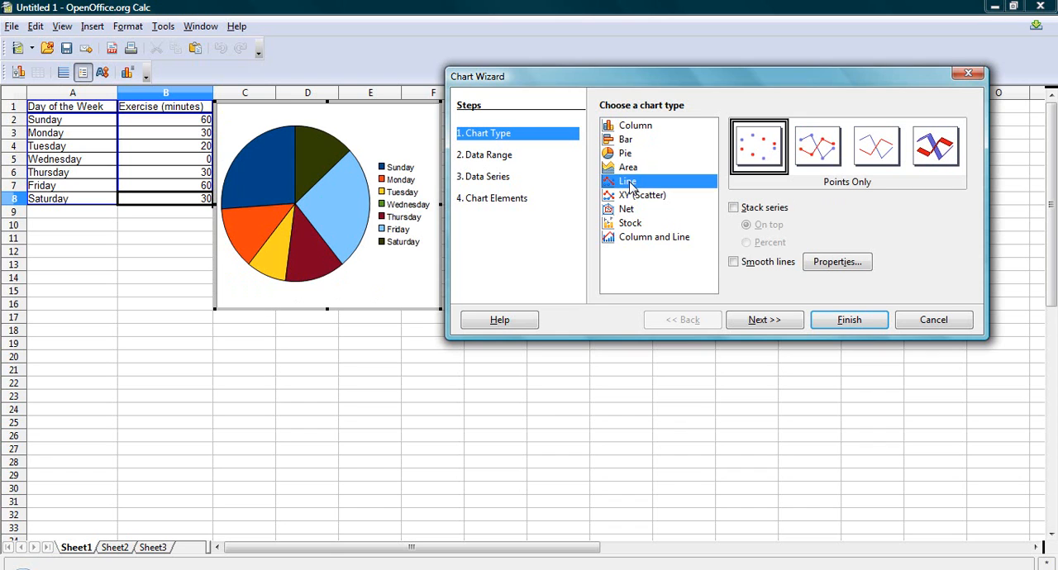
click(823, 157)
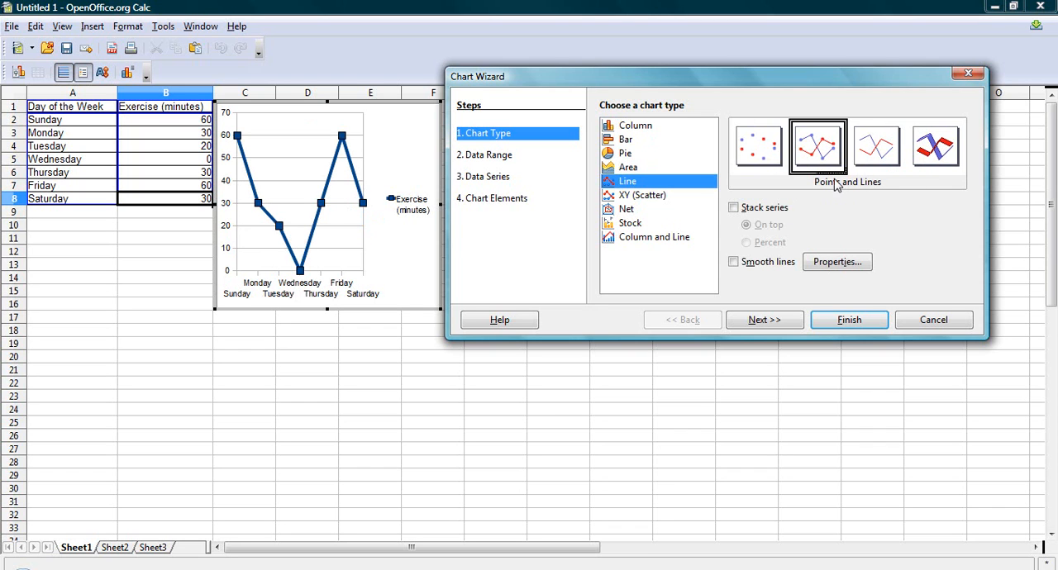
click(625, 129)
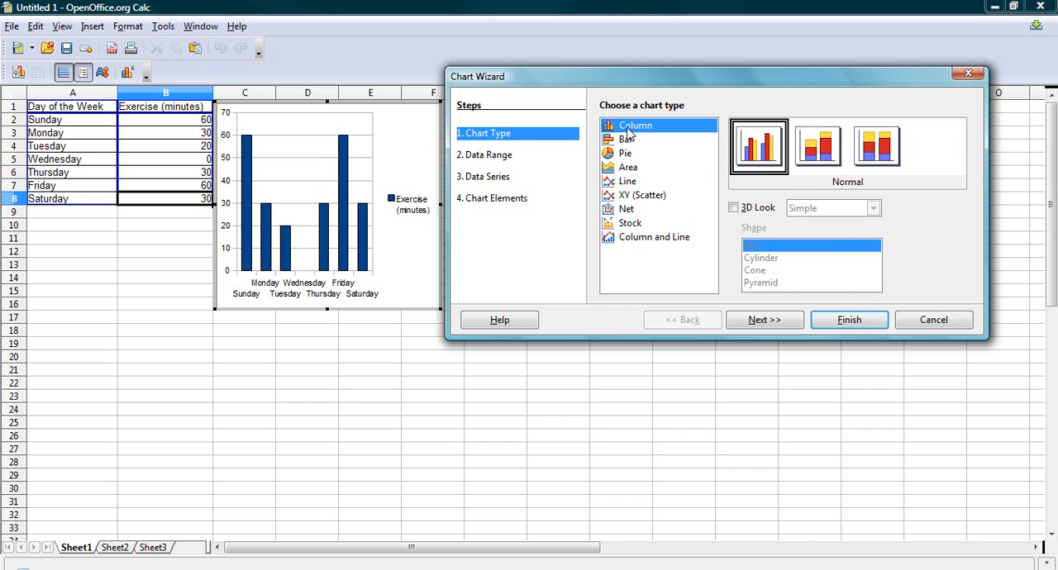
Accept the chart's data range and data series as they are, go to the Chart Elements settings and keep the current Windows color scheme.
click(776, 323)
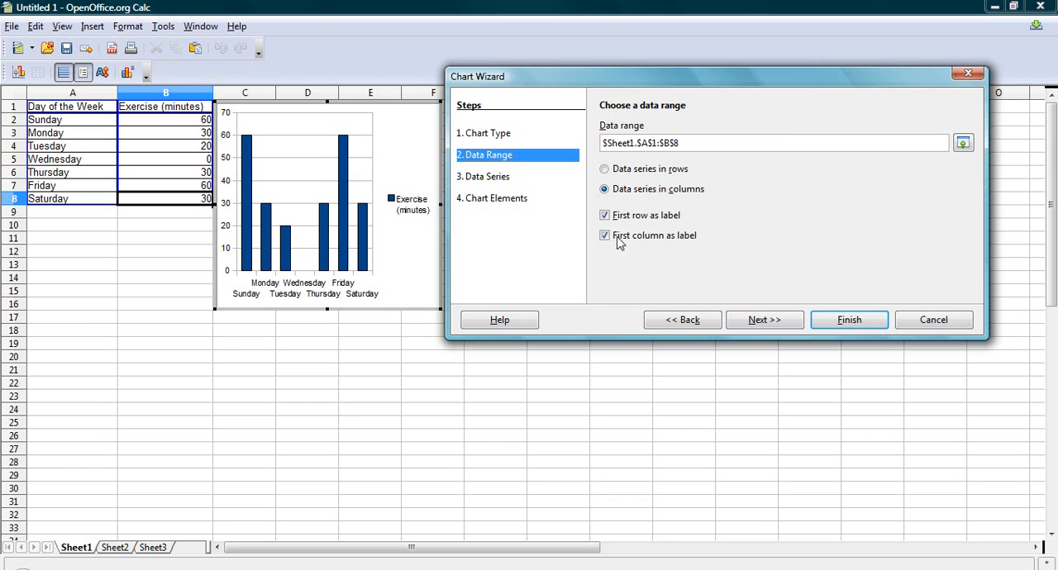
click(776, 323)
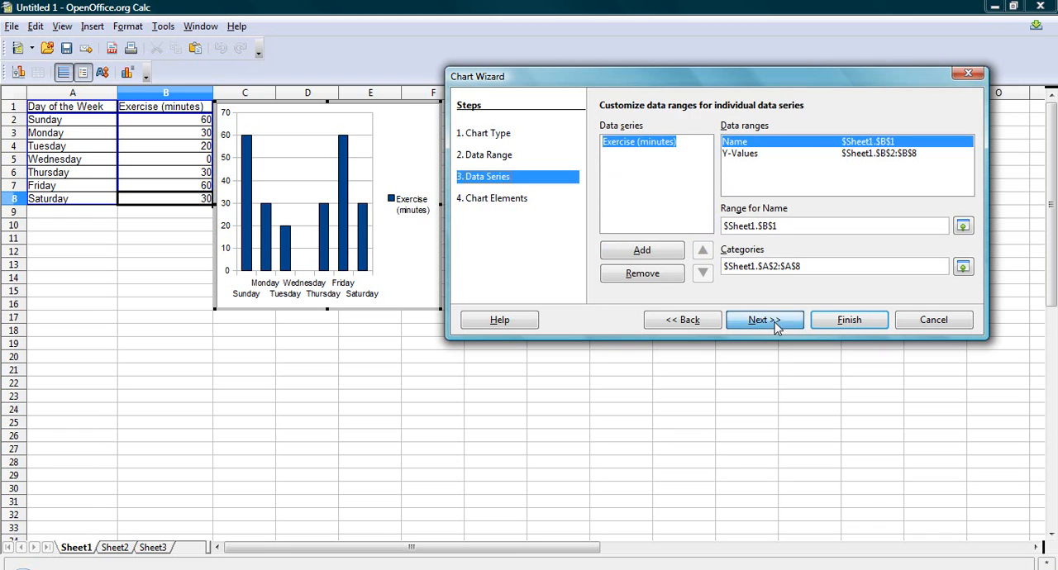
click(775, 322)
click(708, 323)
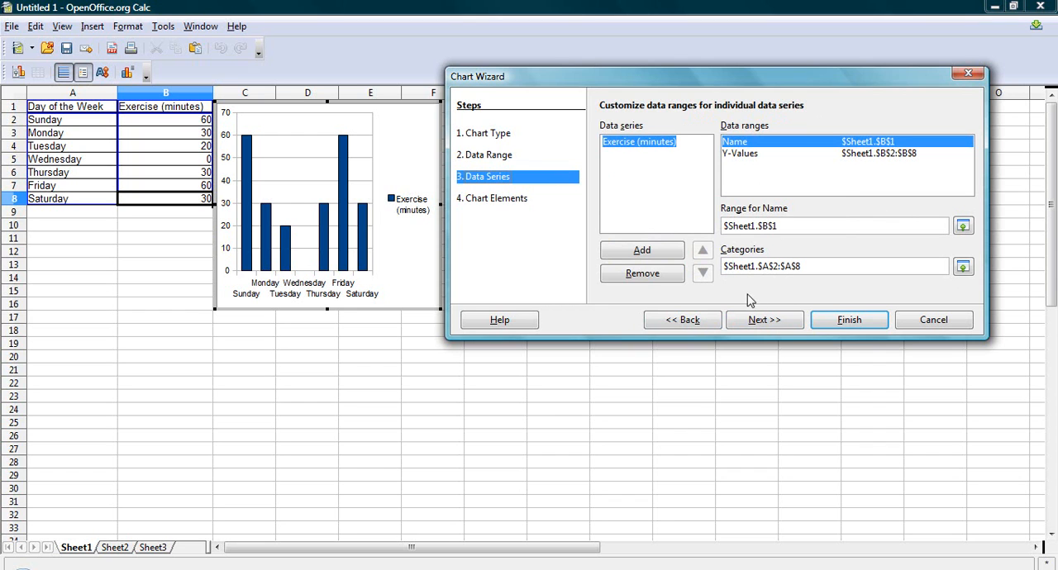
click(764, 322)
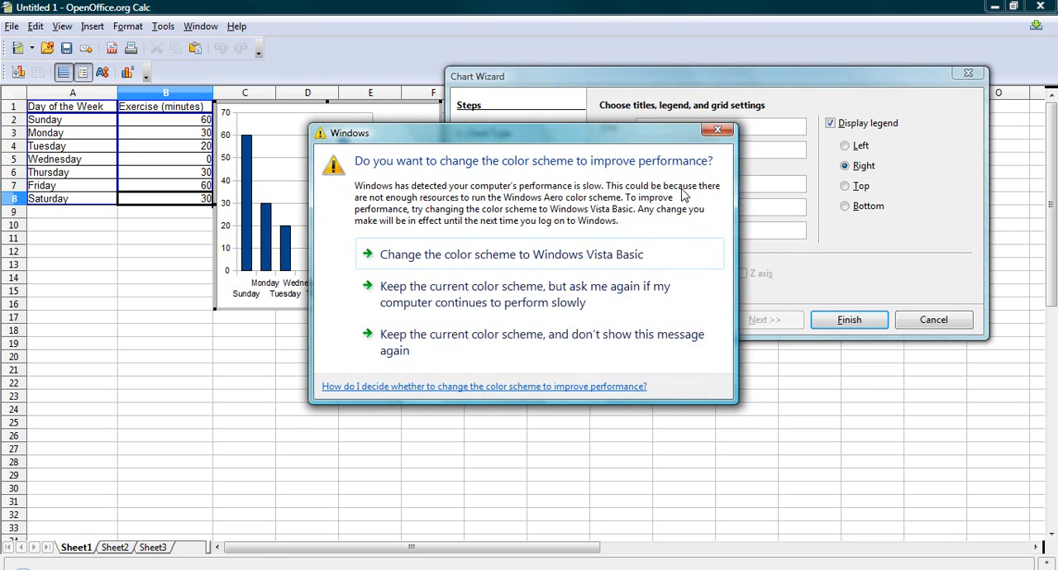
click(538, 341)
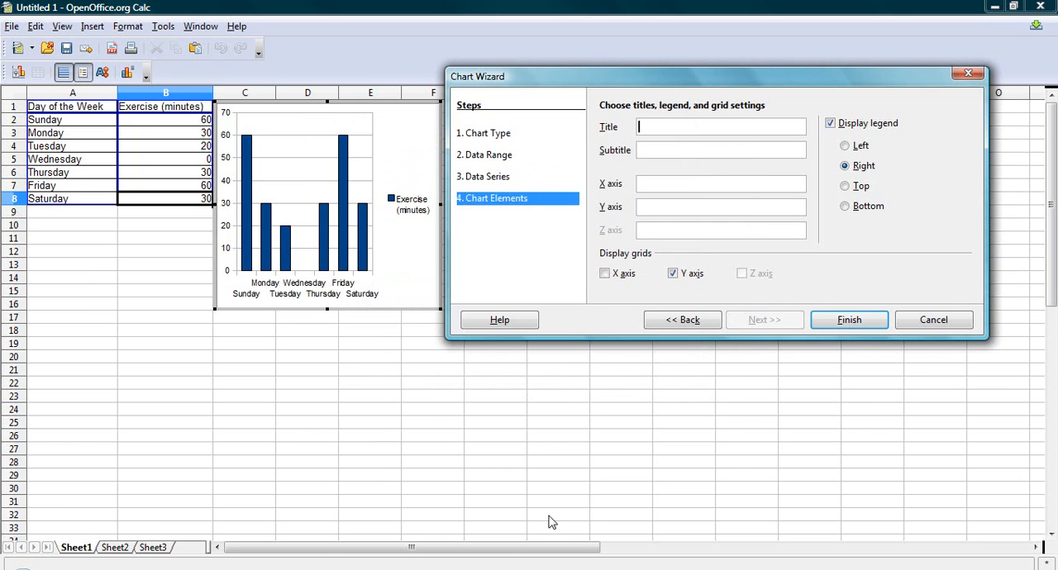
Switch to the table instructions PDF, read its last section and close it.
click(435, 568)
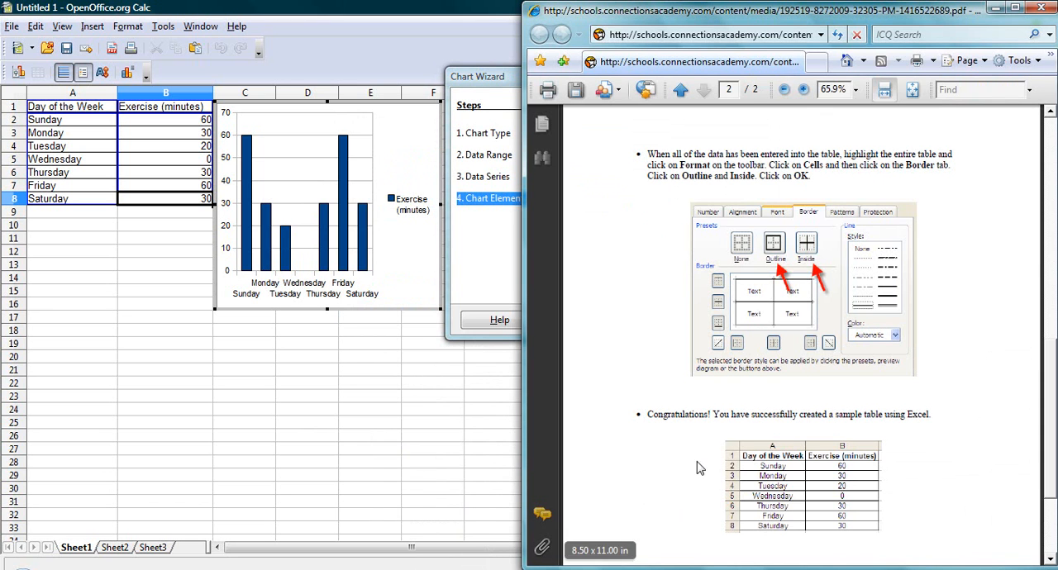
scroll(695, 433, down, 3)
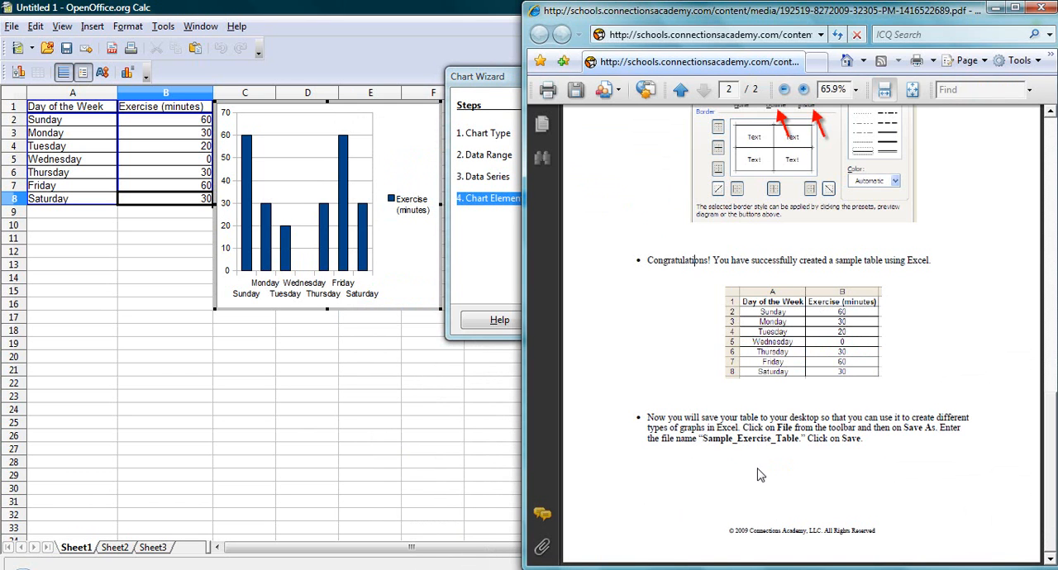
click(1038, 10)
Open the lesson document "How to Create a Bar Graph using Excel 2003" in the browser and read its chart title instructions.
mouse_move(308, 567)
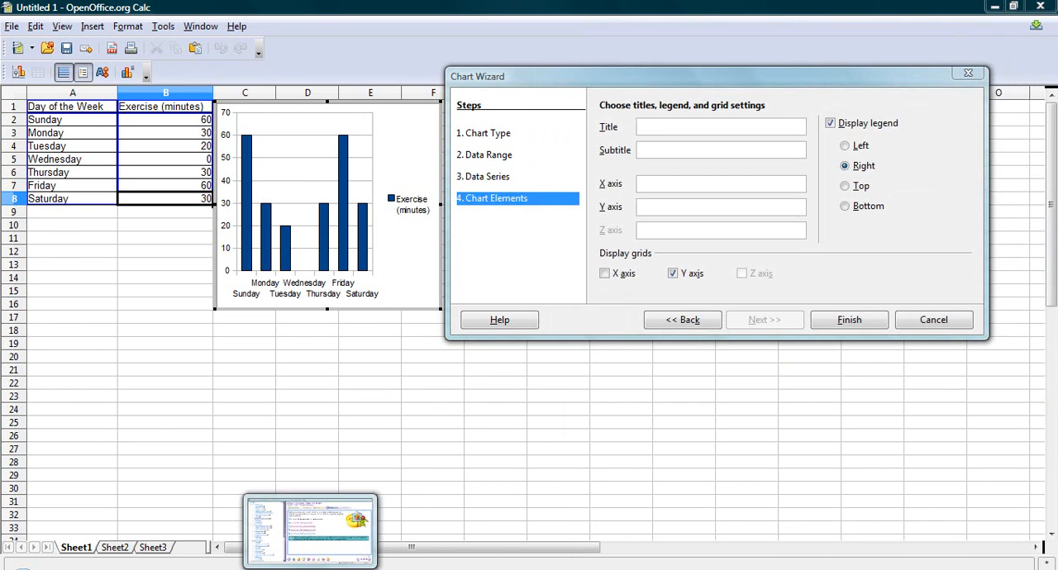
click(308, 529)
click(469, 255)
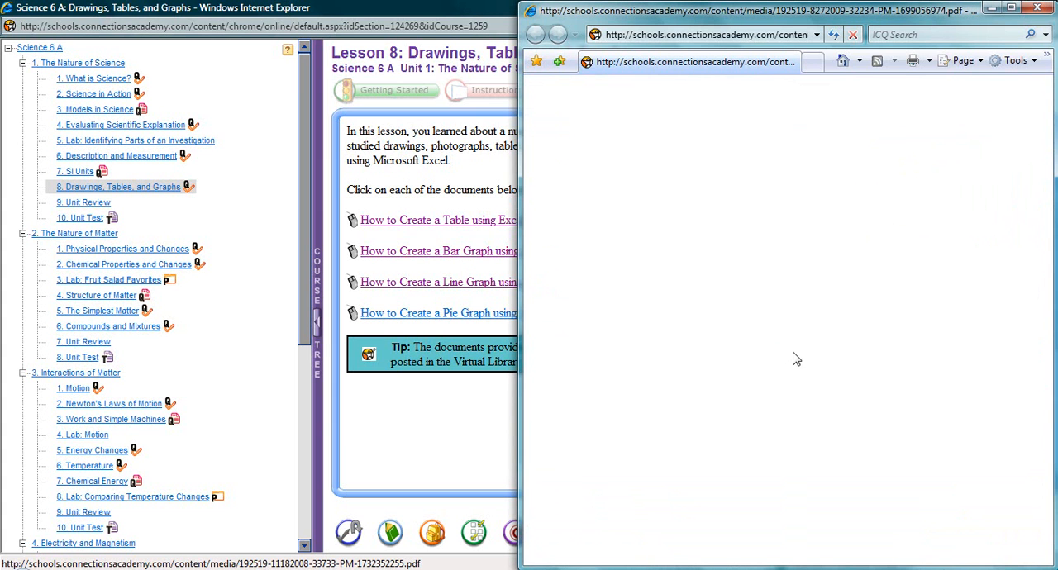
scroll(797, 359, down, 8)
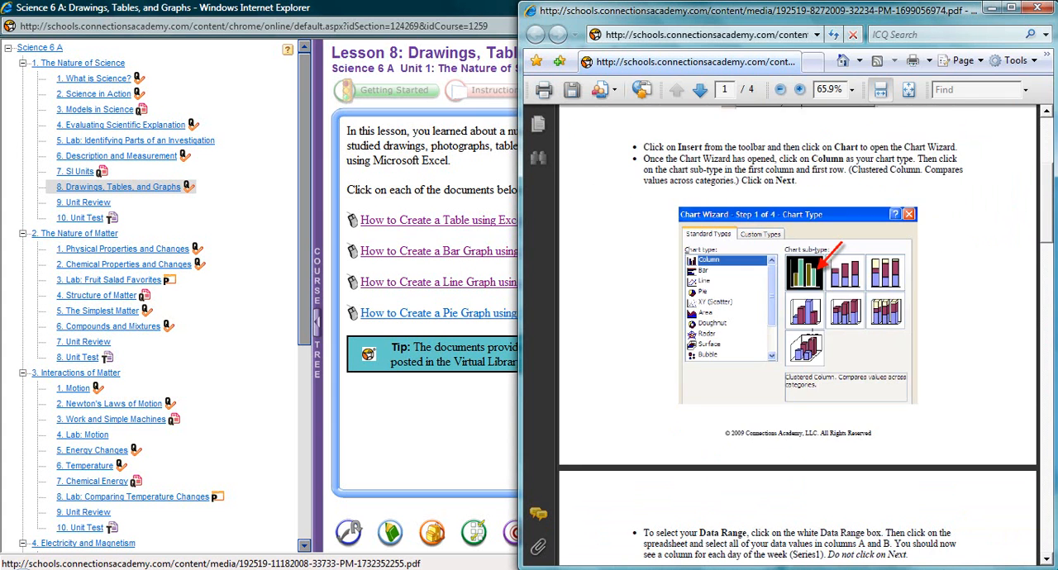
scroll(812, 330, down, 10)
scroll(813, 331, down, 4)
scroll(813, 330, down, 2)
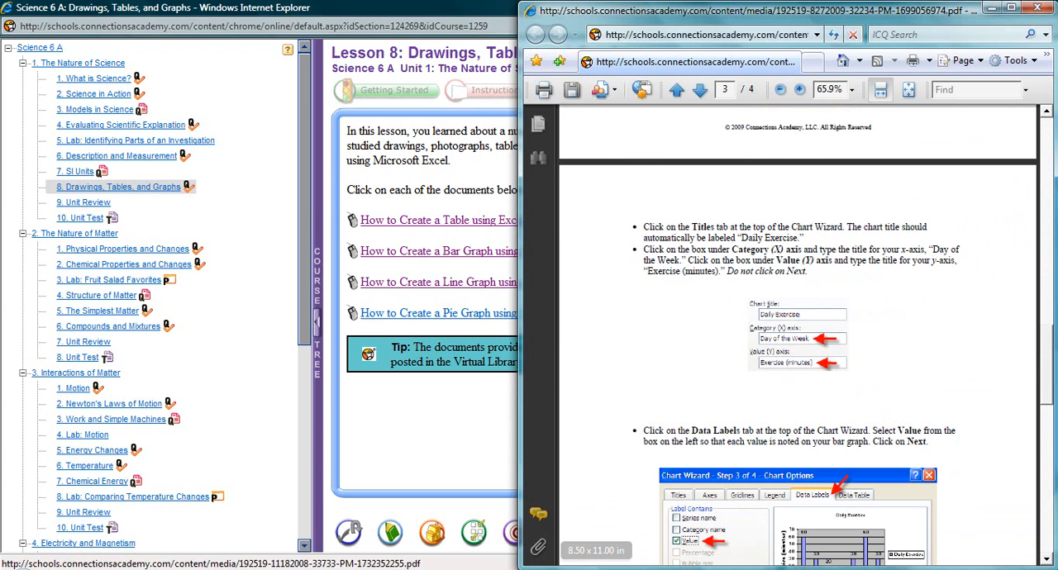
Switch back to OpenOffice.org Calc and set the chart title to "Daily Exercise" and the X axis title to "Days of Week".
click(579, 569)
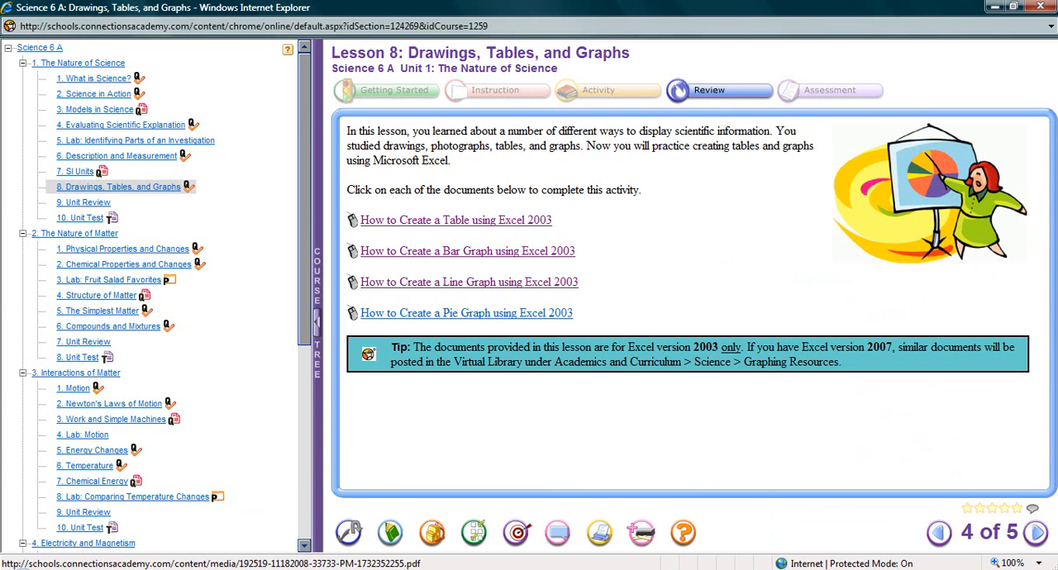
click(685, 564)
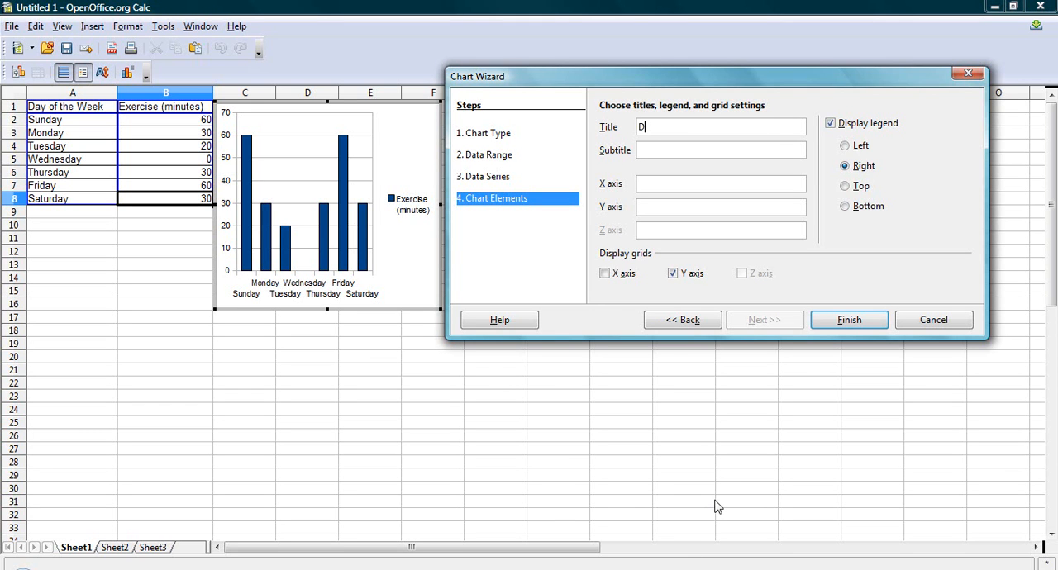
text(aily Exercise)
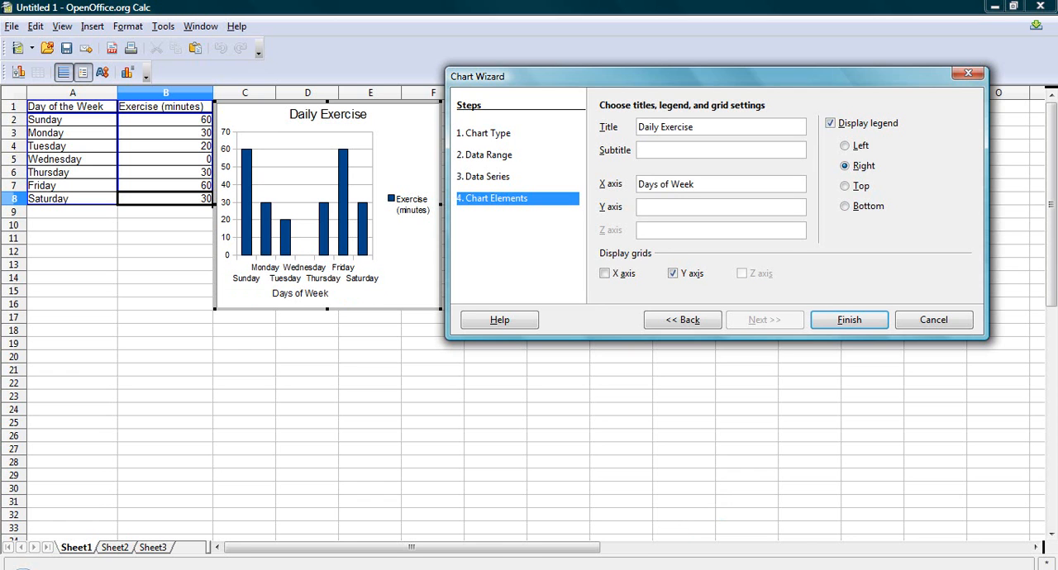
Check the axis titles in the instructions PDF, set the chart's Y axis title to "Exercise (min)" and finish the column chart.
click(436, 569)
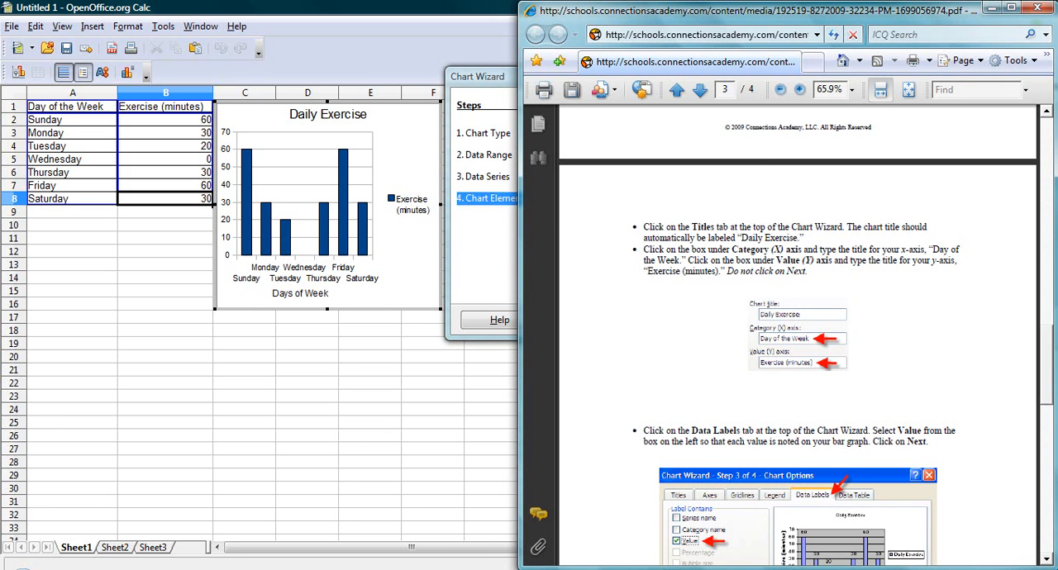
click(455, 568)
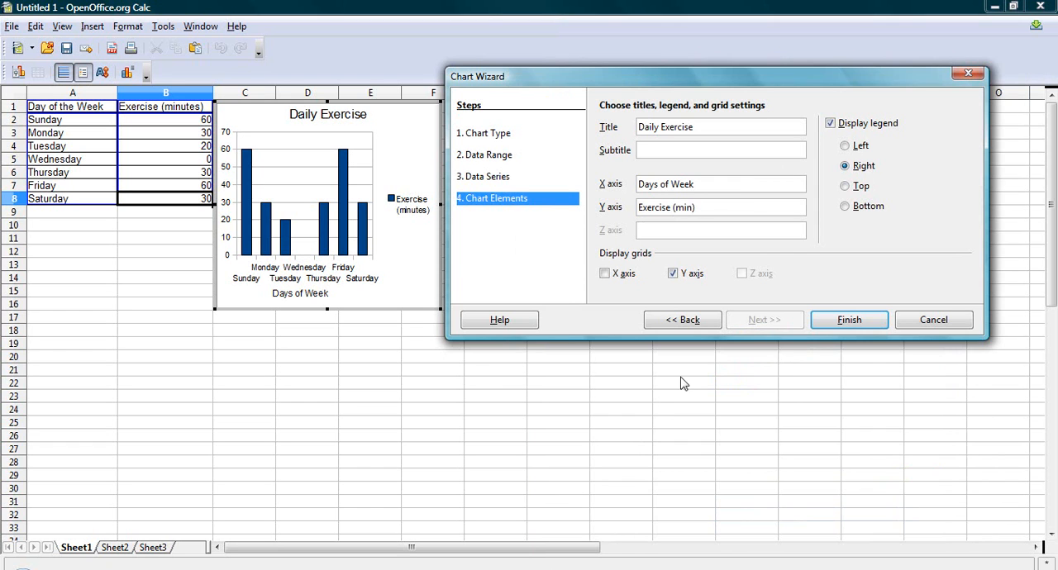
click(835, 323)
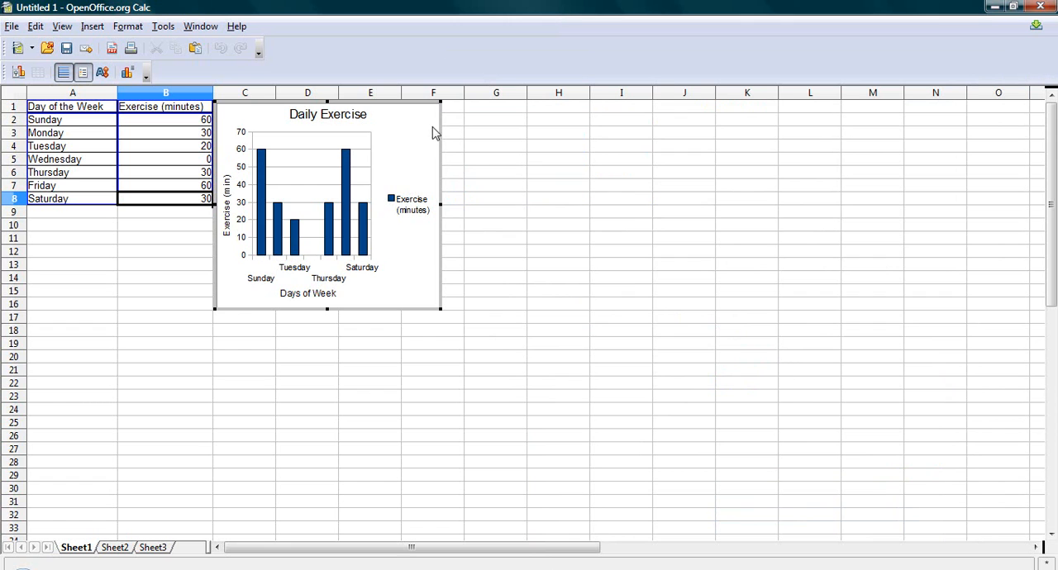
Move the column chart away from the table to around columns E to H, starting near row 8.
double_click(439, 132)
drag(439, 132, 571, 233)
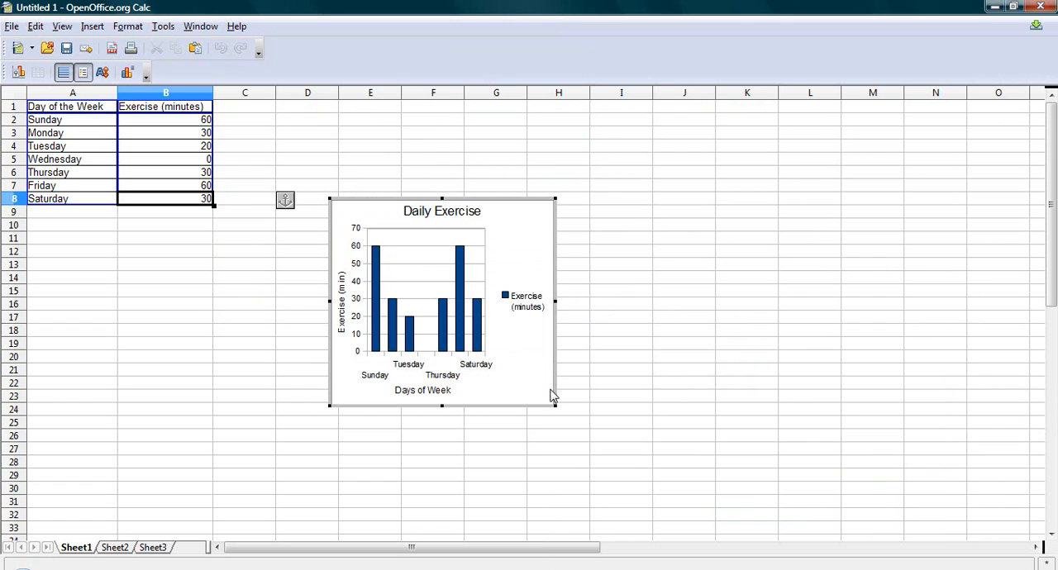
click(533, 245)
double_click(534, 244)
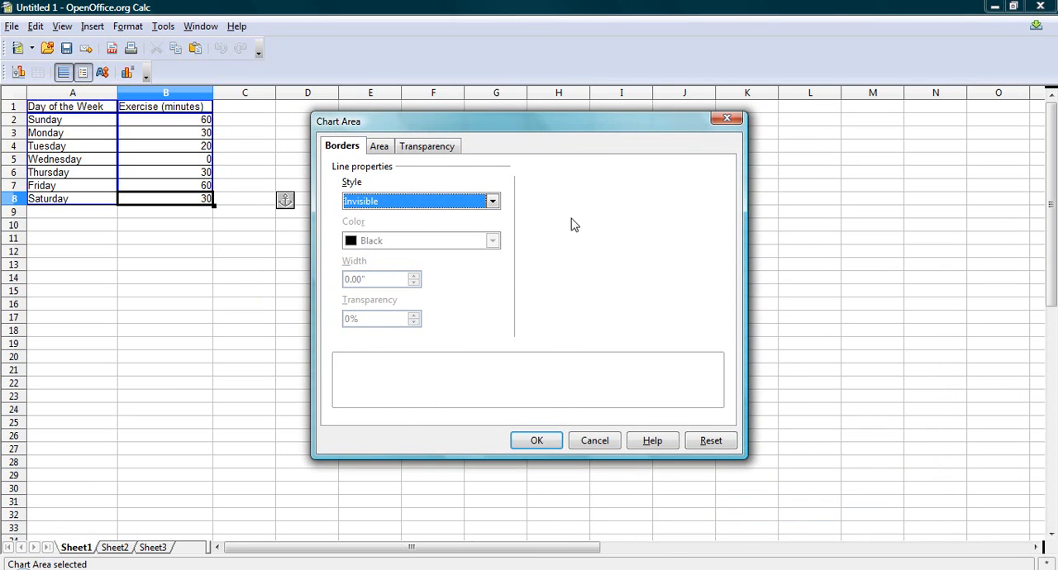
click(604, 444)
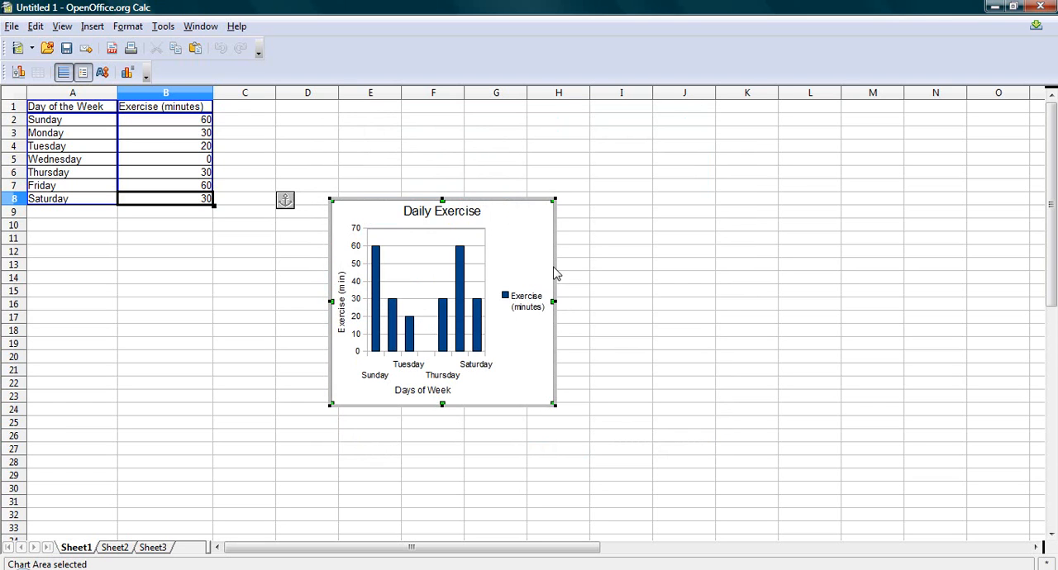
Leave chart editing and move the column chart up beside the table, across about columns D to G from row 1.
click(584, 158)
click(552, 169)
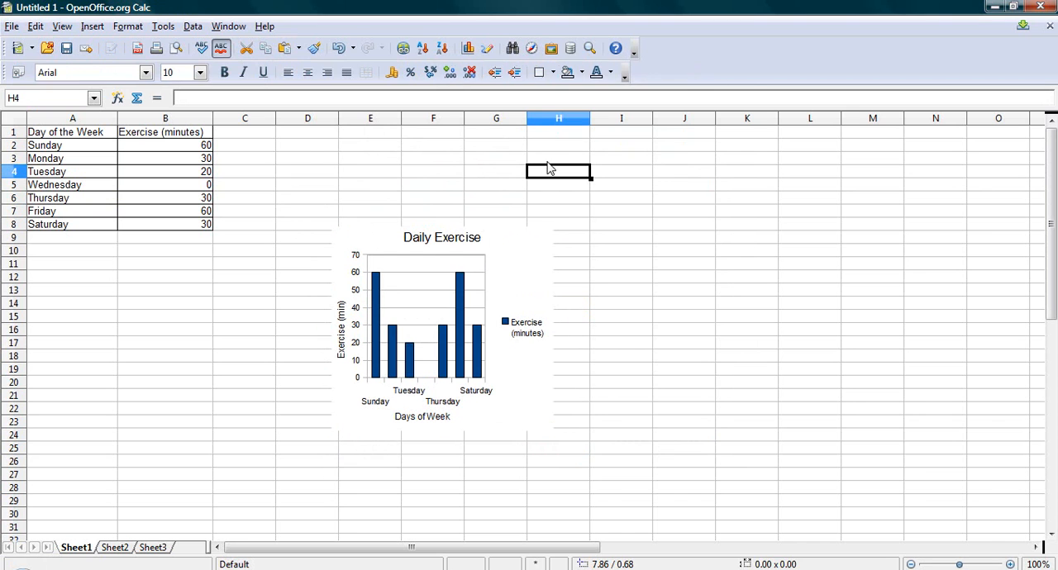
drag(510, 286, 473, 187)
click(616, 276)
Insert a Normal pie chart of the table range A1:B8, keeping the default data range, series and legend and adding no titles.
drag(71, 139, 177, 233)
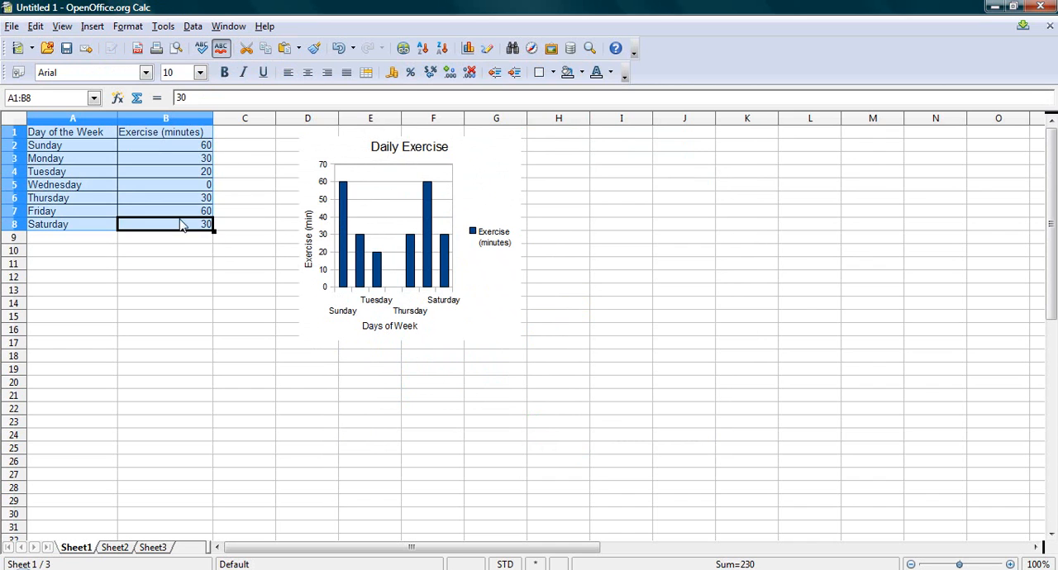
click(100, 29)
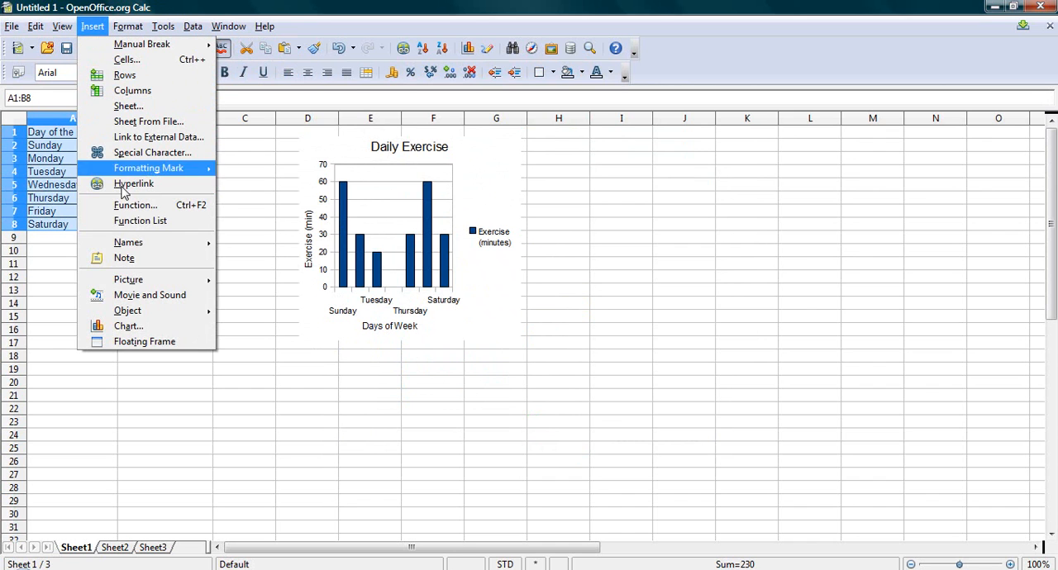
click(140, 329)
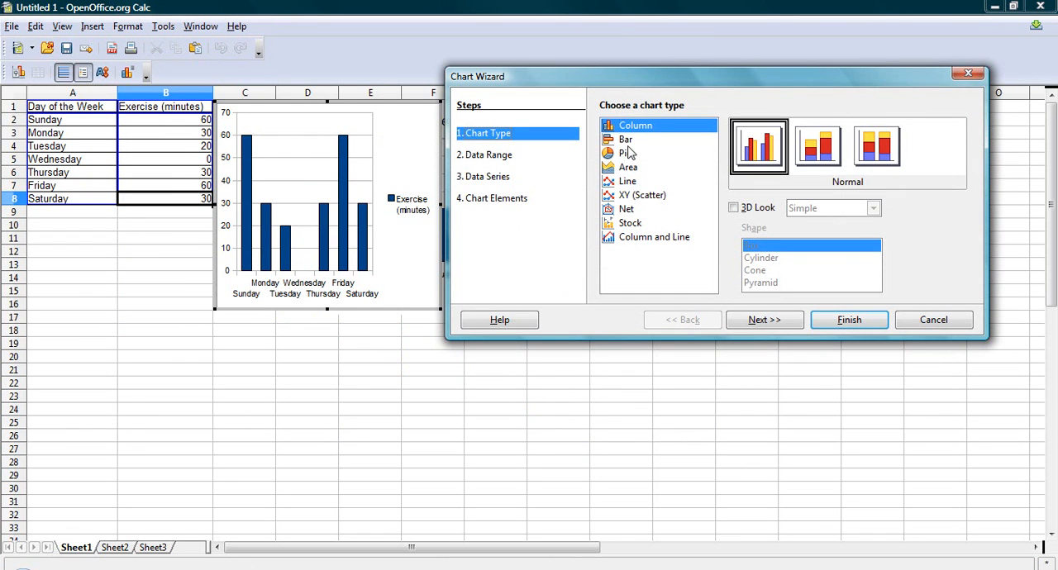
click(630, 154)
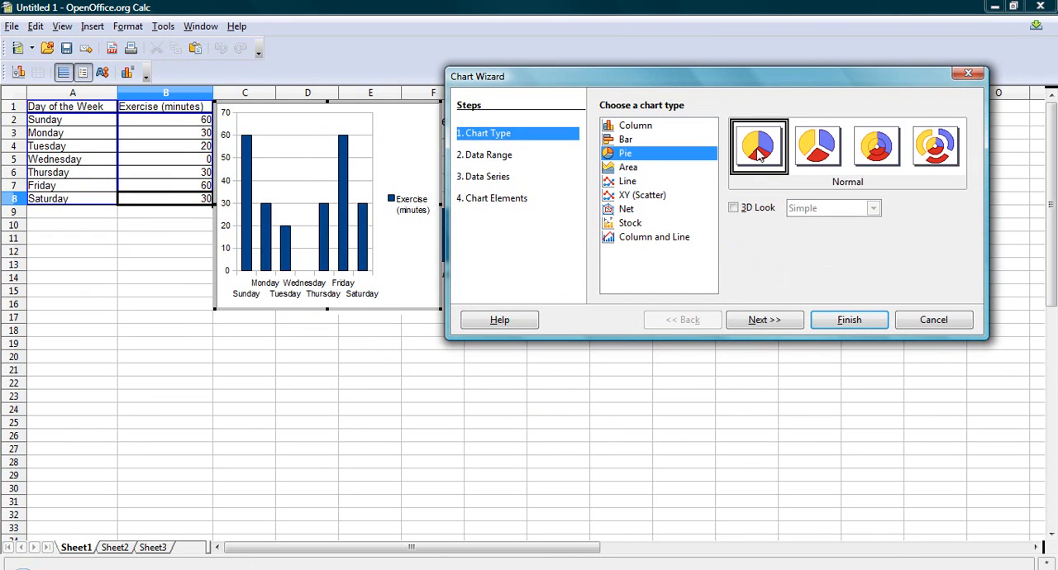
click(776, 322)
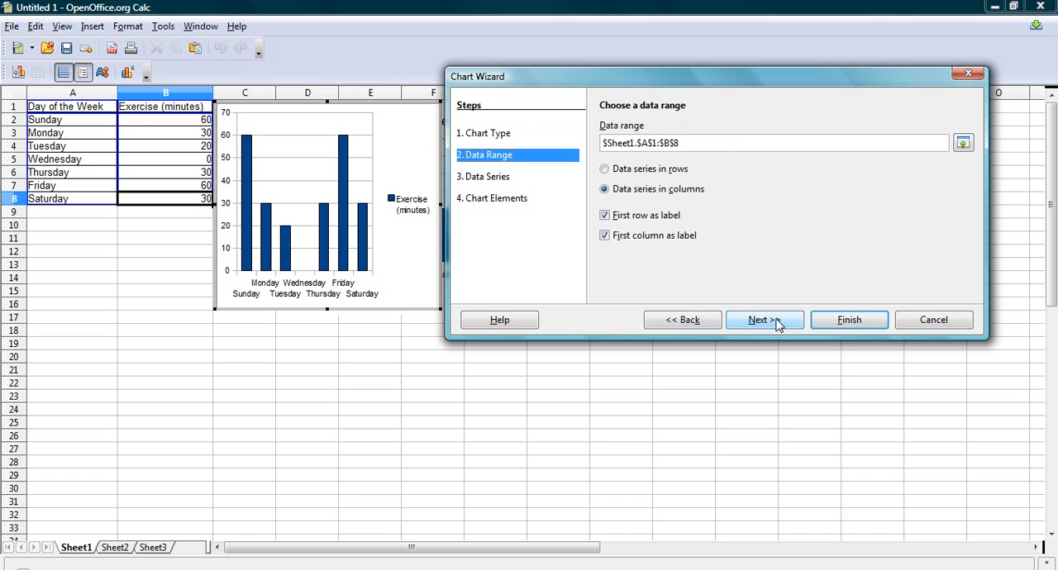
click(777, 322)
click(778, 322)
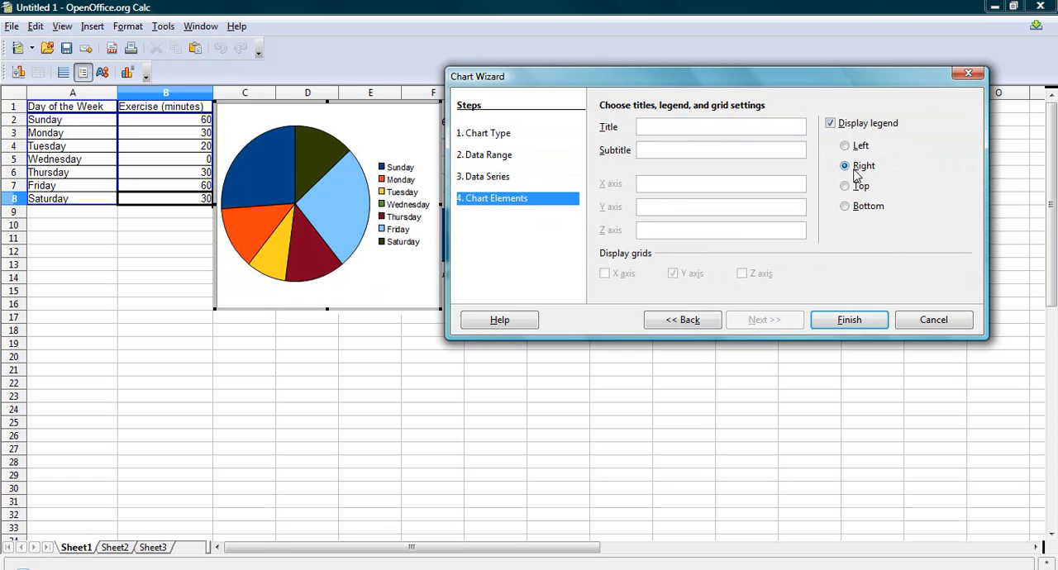
drag(810, 85, 974, 109)
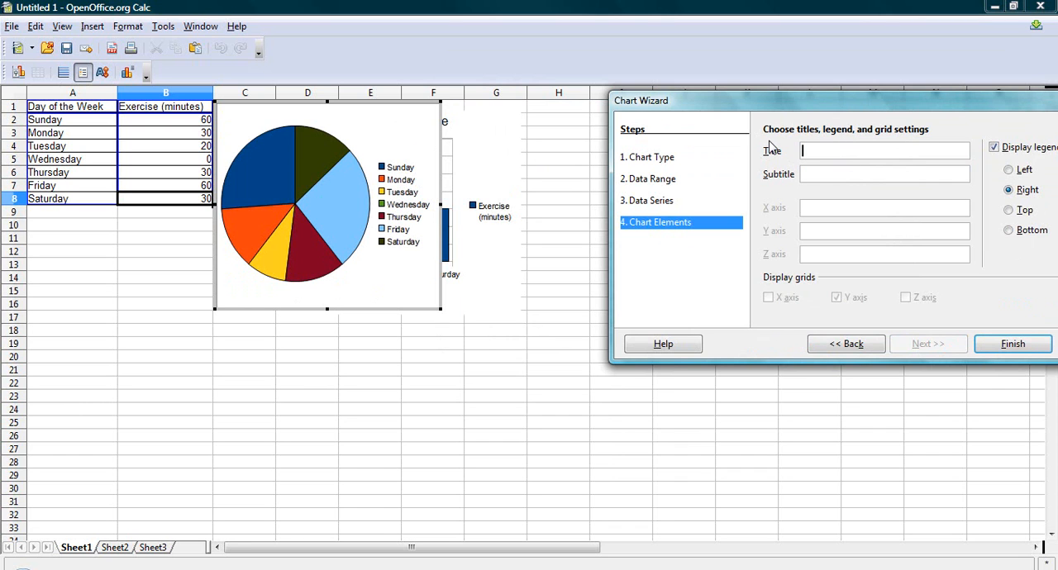
click(817, 175)
click(1014, 344)
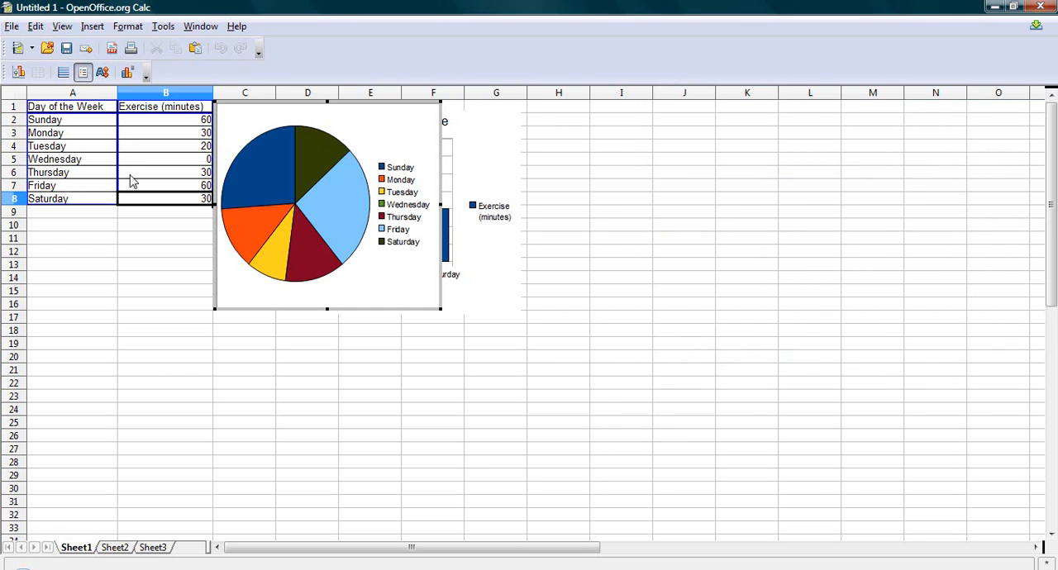
click(185, 282)
Try a Points and Lines line chart for the table range A1:B8, then cancel it.
drag(71, 134, 160, 229)
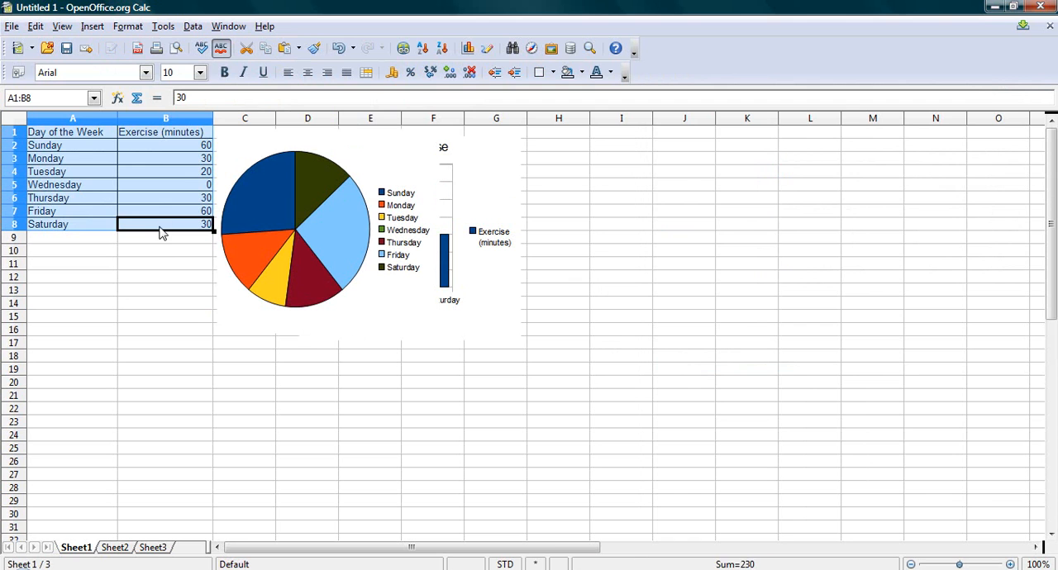
click(92, 26)
click(130, 327)
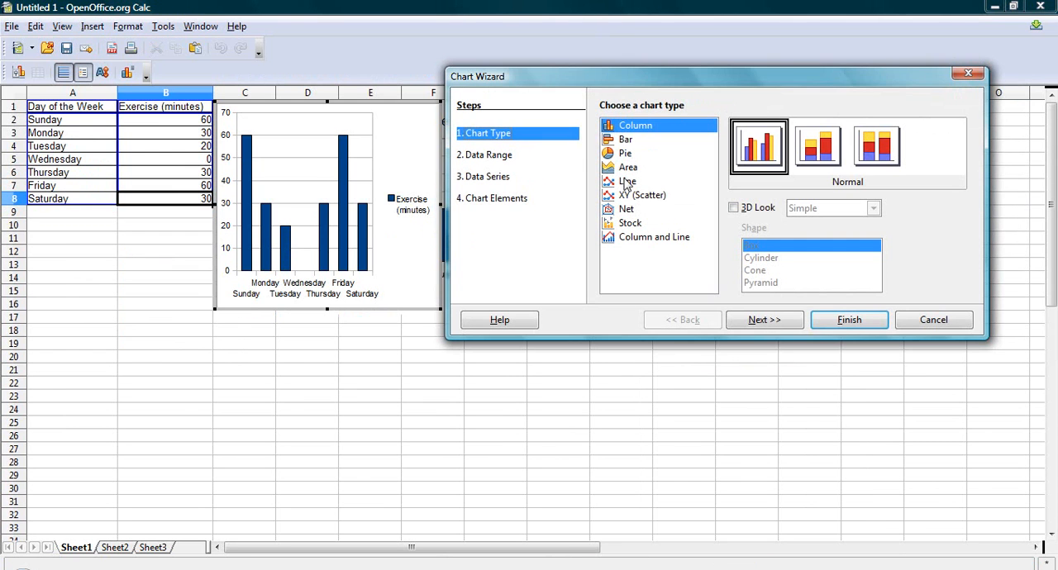
click(627, 182)
click(810, 154)
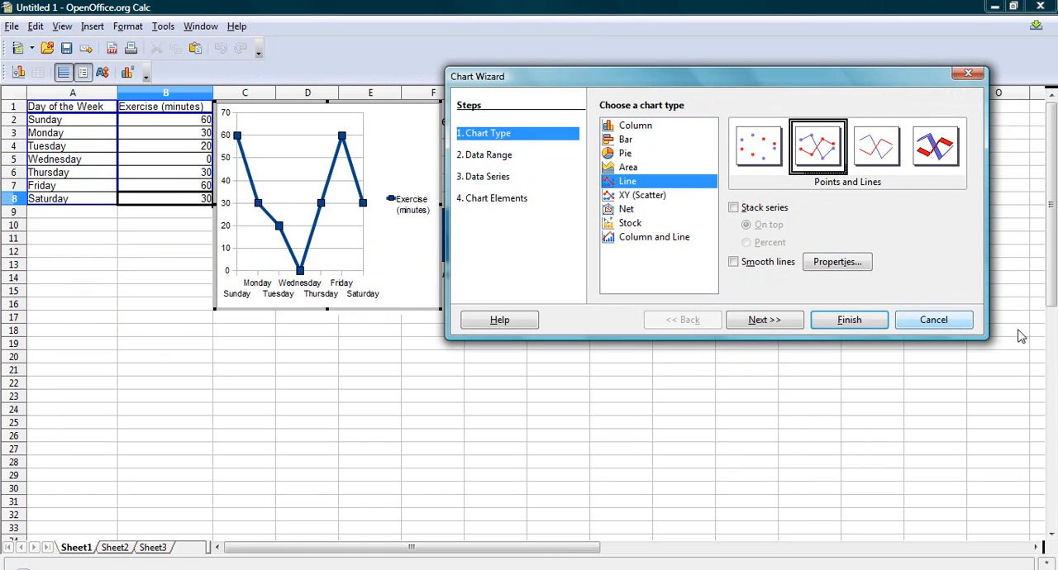
click(933, 320)
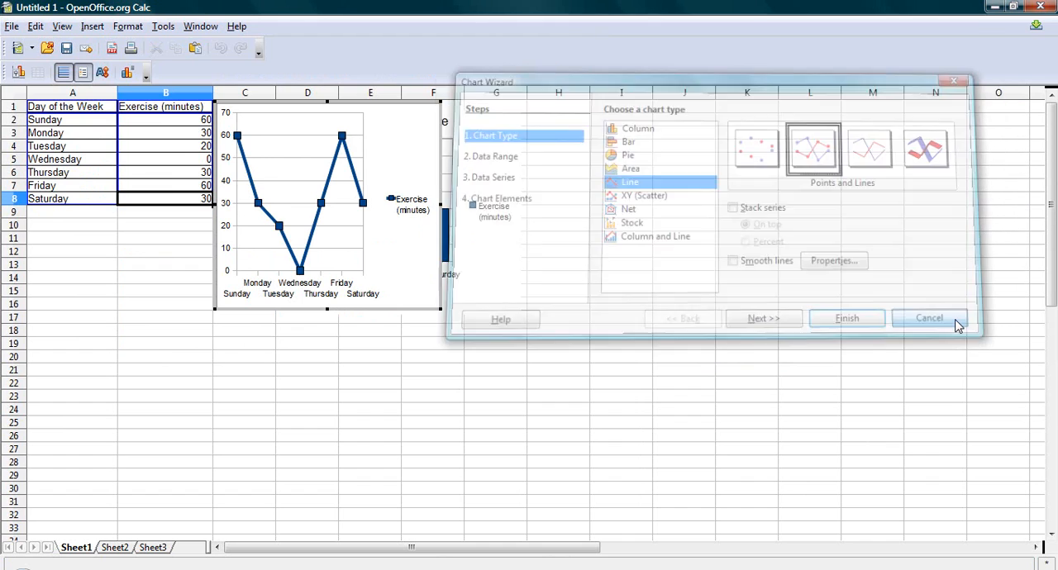
Delete the pie chart and the Daily Exercise column chart from the sheet, leaving only the table.
click(413, 241)
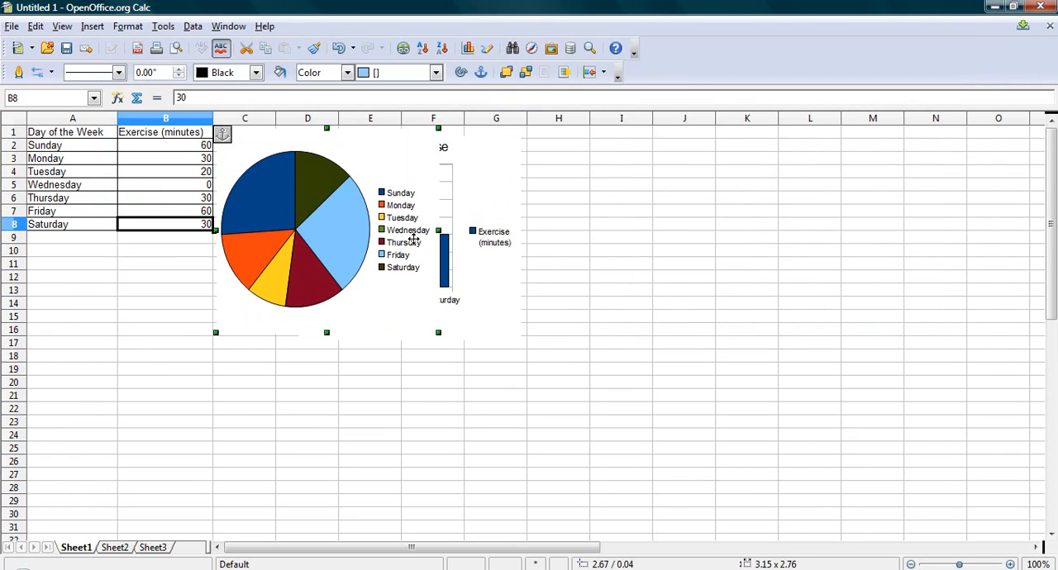
click(487, 209)
key(Delete)
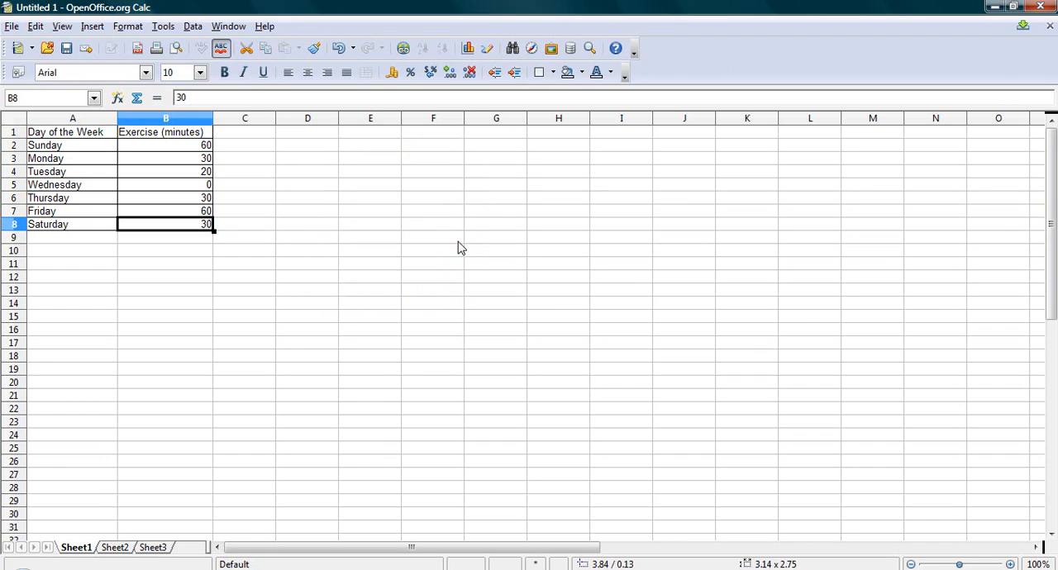
click(461, 238)
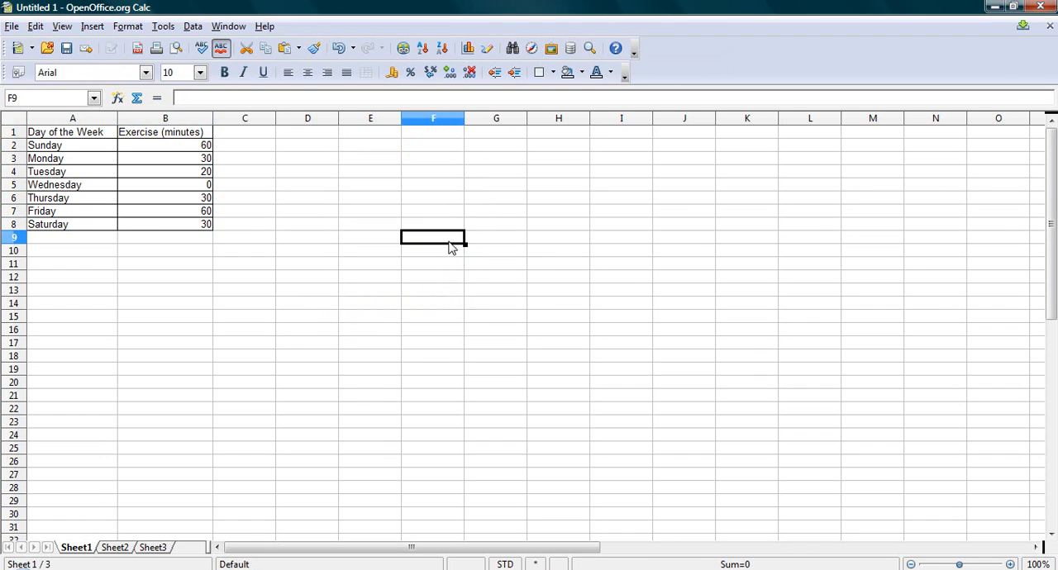